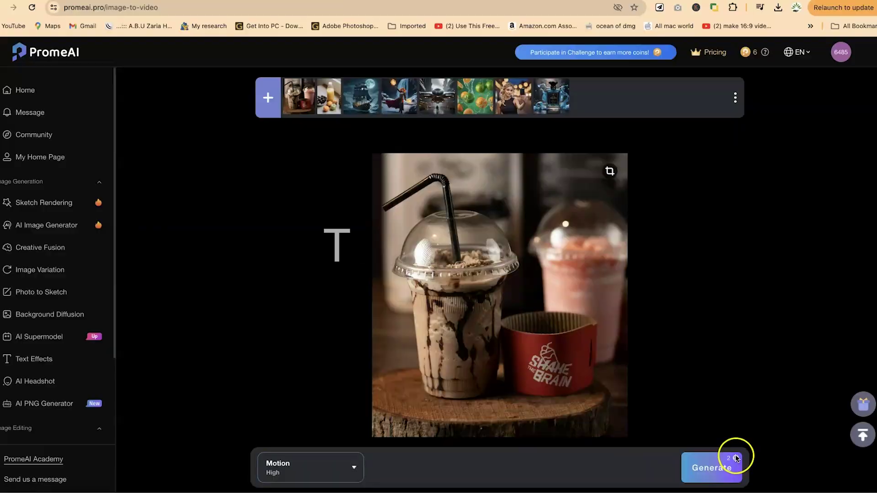
Generate the PromeAI motion video from the milkshake photo with Motion set to High.
{"action": "left_click", "coordinate": [707, 476]}
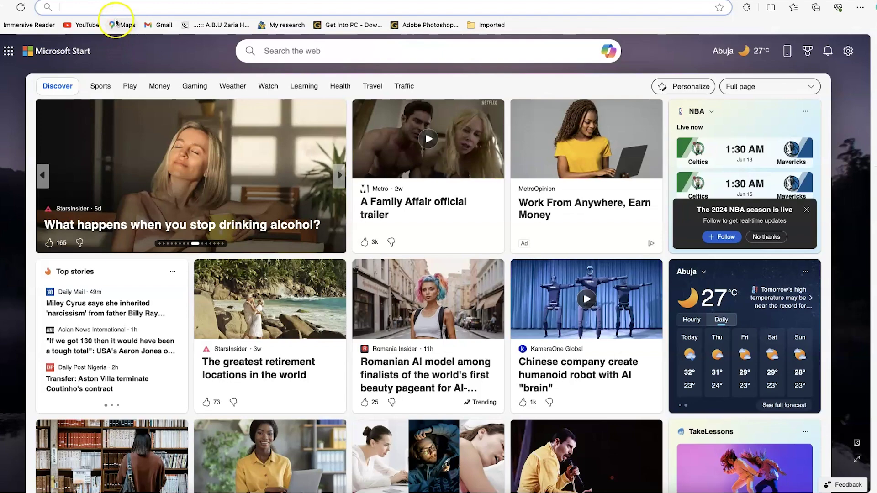
Load google.com and search for 'animated drawings'.
{"action": "type", "text": "google.com"}
{"action": "key", "text": "Return"}
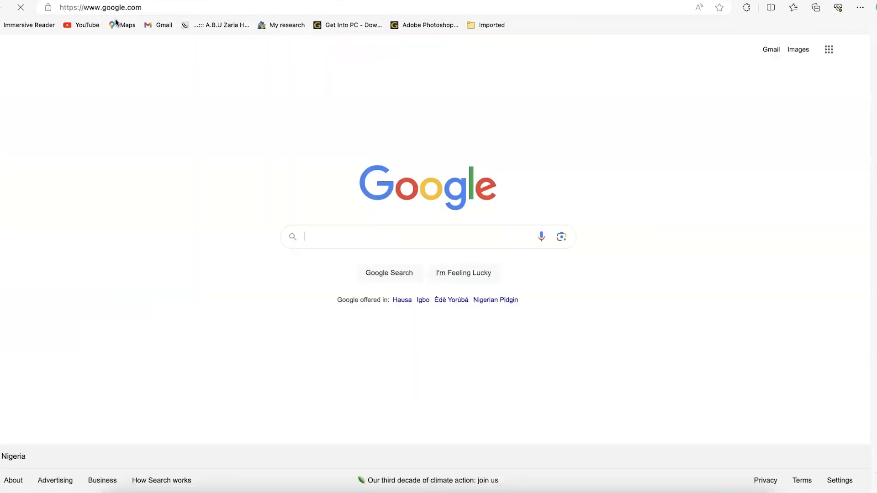
{"action": "type", "text": "anima"}
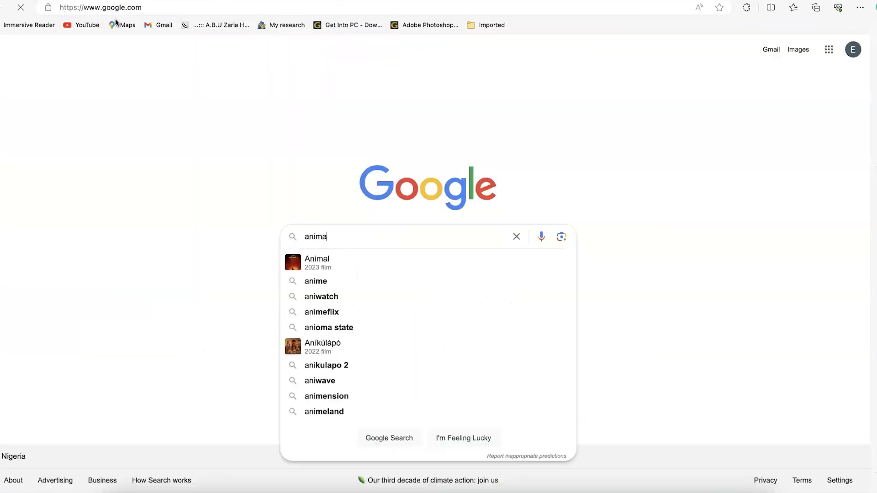
{"action": "type", "text": "ted drawings"}
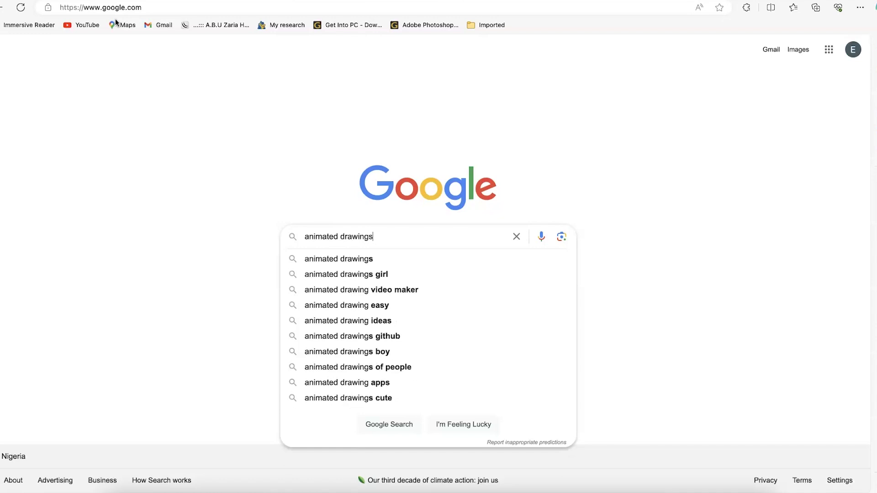
{"action": "key", "text": "Return"}
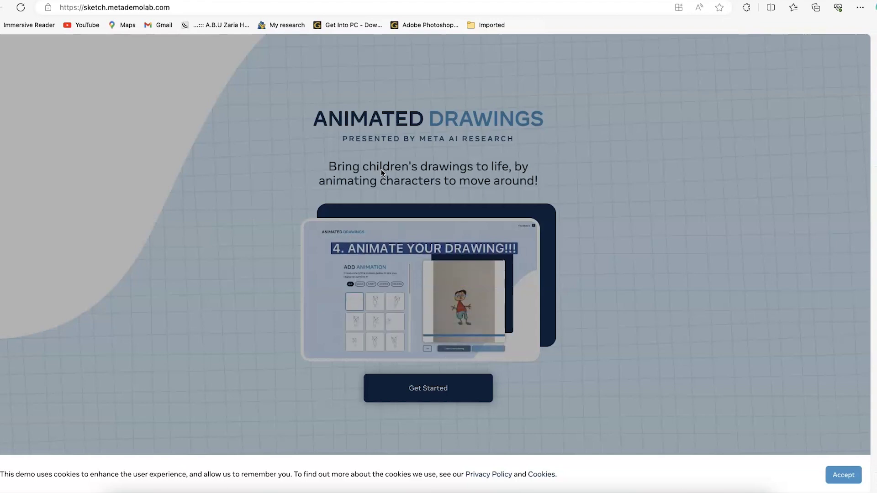
Accept cookies on the Animated Drawings demo site's consent banner.
{"action": "left_click", "coordinate": [506, 279]}
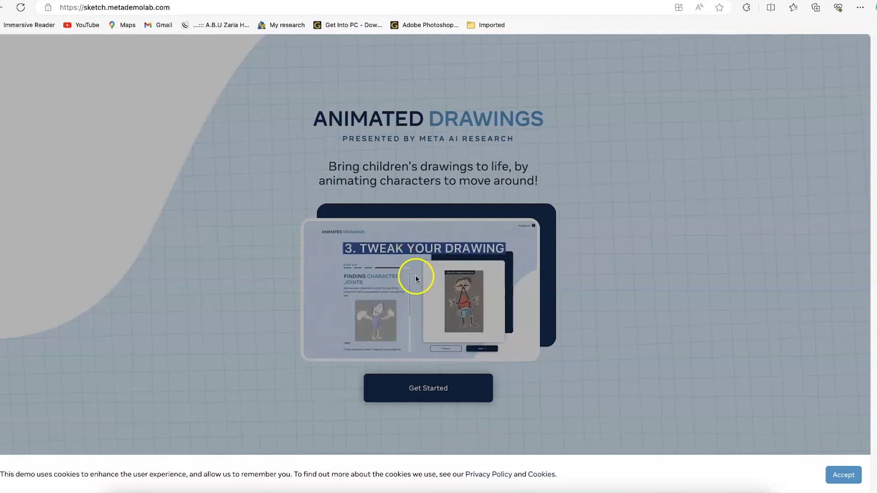
{"action": "left_click", "coordinate": [843, 475]}
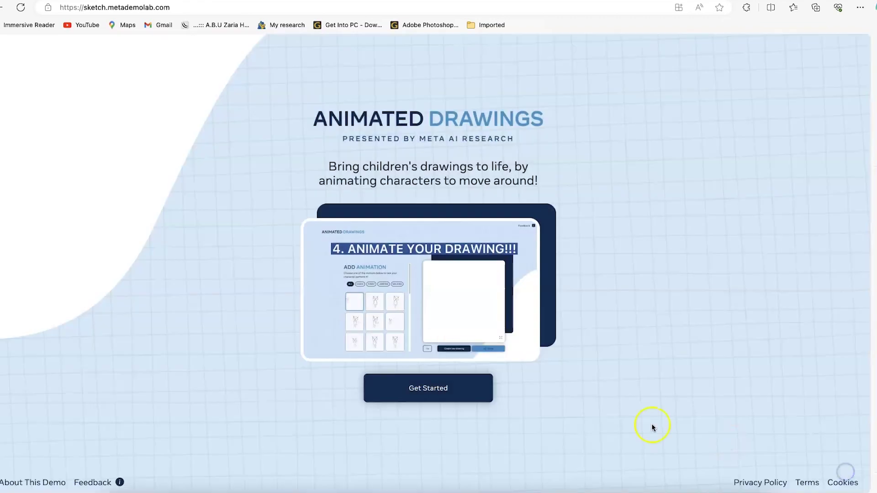
Launch the demo with Get Started and browse the upload guidelines and sample drawings.
{"action": "left_click", "coordinate": [433, 390]}
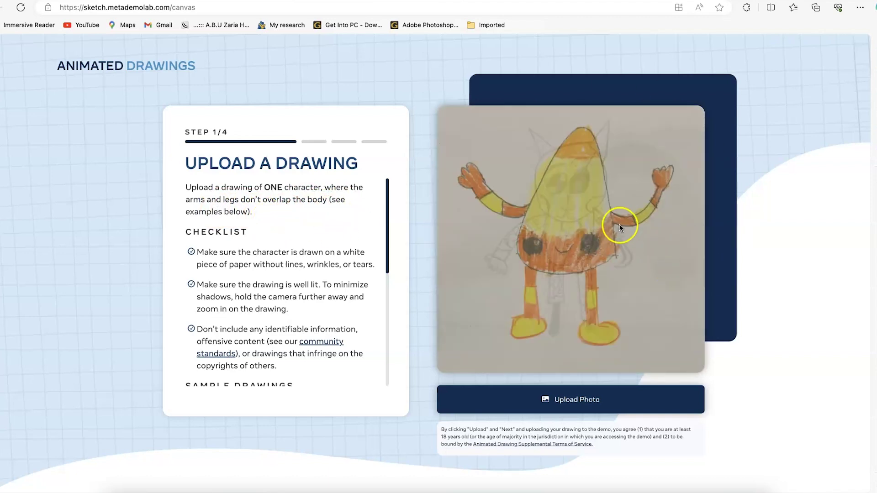
{"action": "scroll", "coordinate": [240, 265], "scroll_direction": "down", "scroll_amount": 6}
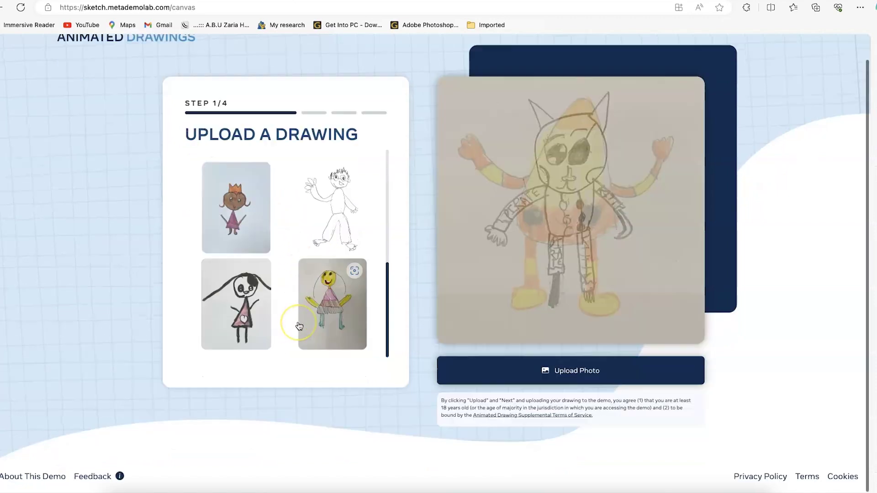
{"action": "scroll", "coordinate": [294, 323], "scroll_direction": "down", "scroll_amount": 2}
{"action": "scroll", "coordinate": [297, 328], "scroll_direction": "up", "scroll_amount": 5}
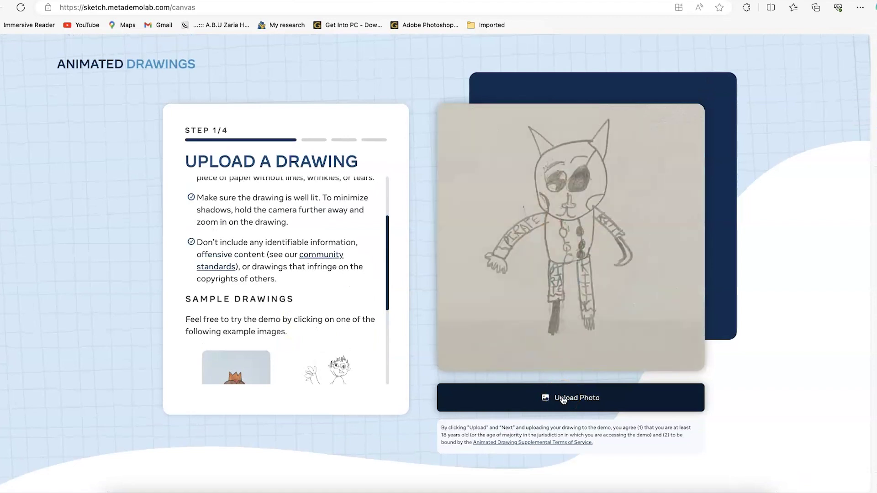
Upload download.jpeg from the 10 Free Animations Tools folder and proceed to character detection.
{"action": "left_click", "coordinate": [564, 401]}
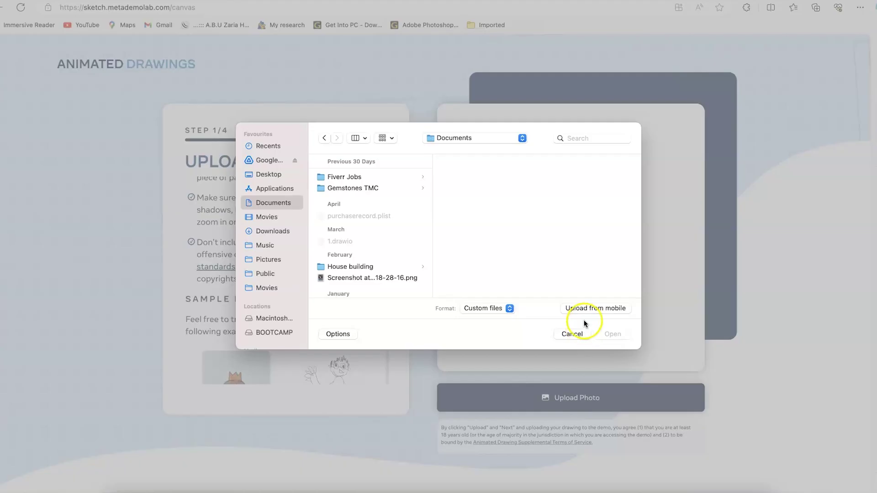
{"action": "left_click", "coordinate": [494, 137]}
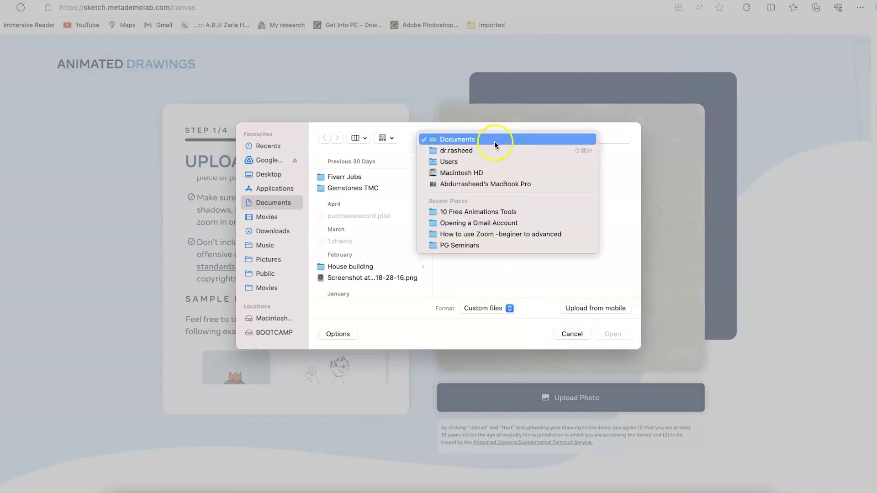
{"action": "left_click", "coordinate": [501, 212]}
{"action": "left_click", "coordinate": [494, 180]}
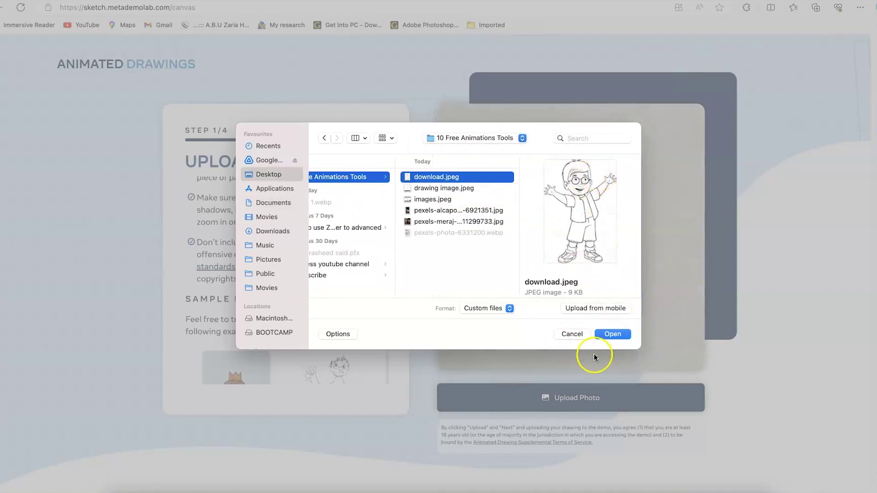
{"action": "left_click", "coordinate": [612, 334]}
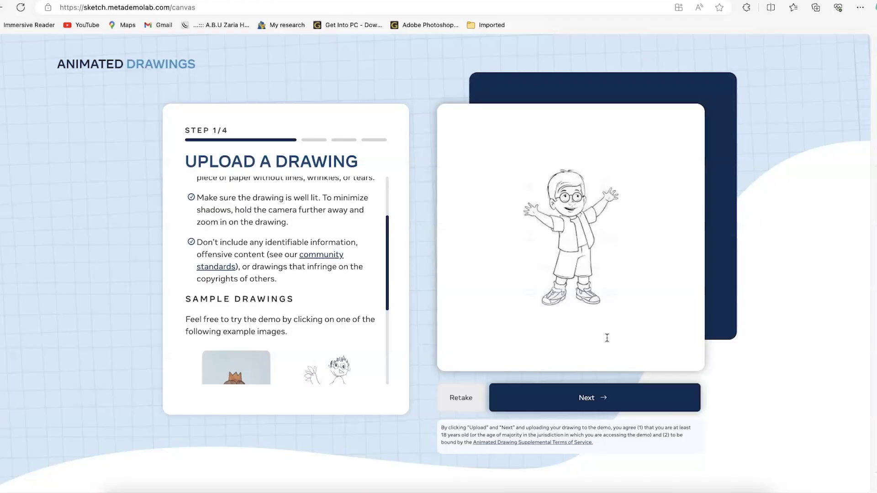
{"action": "left_click", "coordinate": [599, 396]}
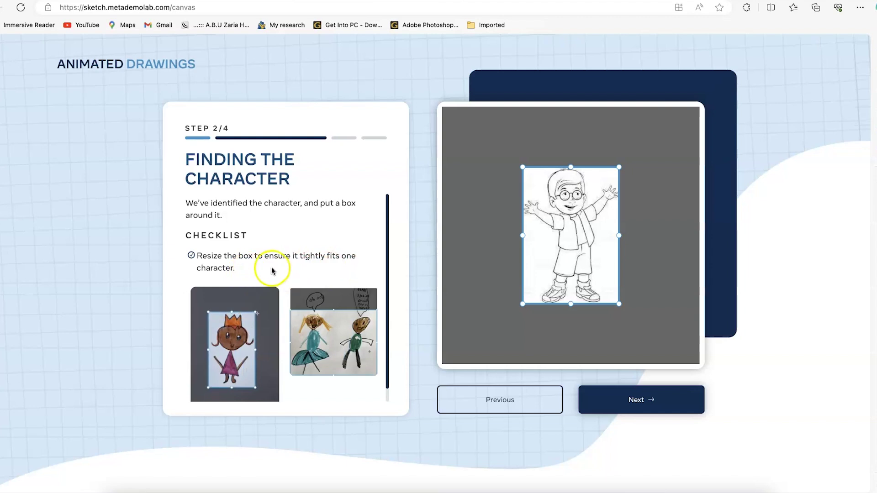
Enlarge the character box at its lower-left corner, top and right edges, then confirm it.
{"action": "scroll", "coordinate": [296, 264], "scroll_direction": "down", "scroll_amount": 1}
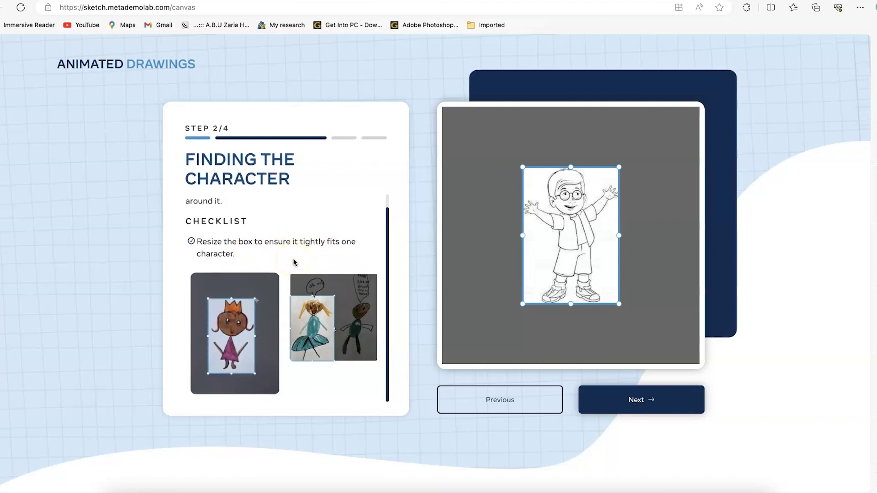
{"action": "left_click", "coordinate": [294, 271]}
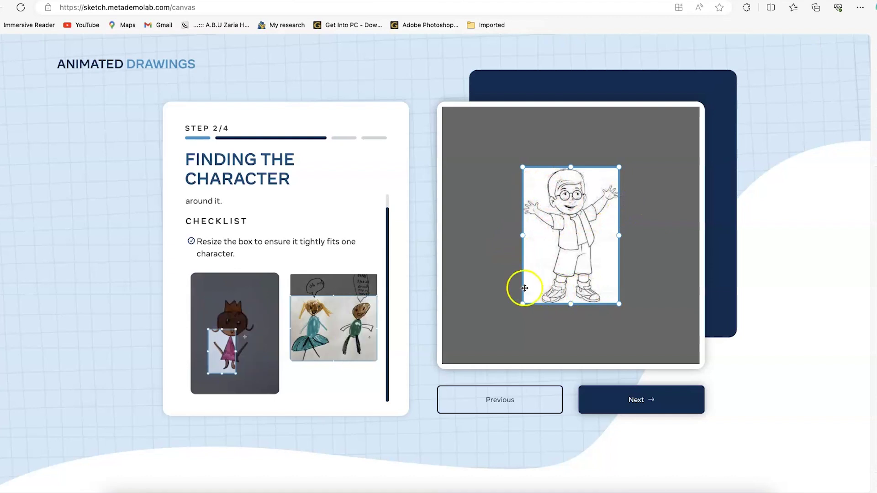
{"action": "left_click_drag", "start_coordinate": [523, 305], "coordinate": [521, 308]}
{"action": "left_click_drag", "start_coordinate": [571, 169], "coordinate": [571, 162]}
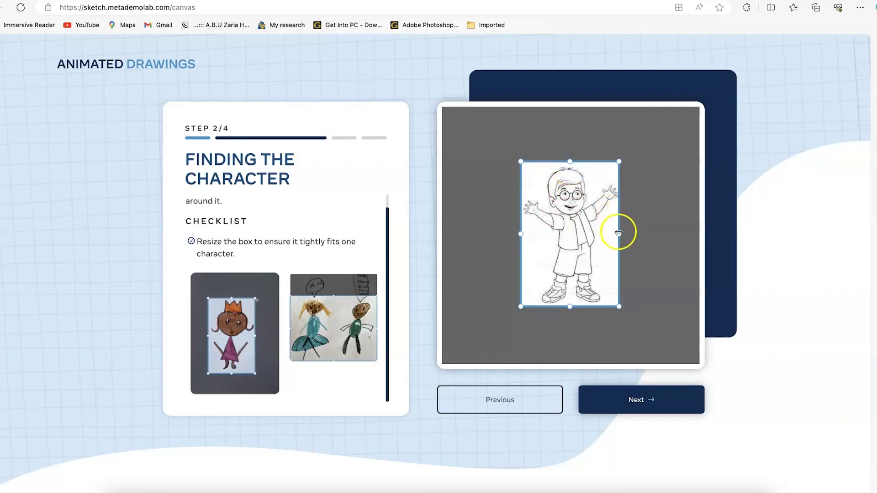
{"action": "left_click_drag", "start_coordinate": [620, 235], "coordinate": [625, 234]}
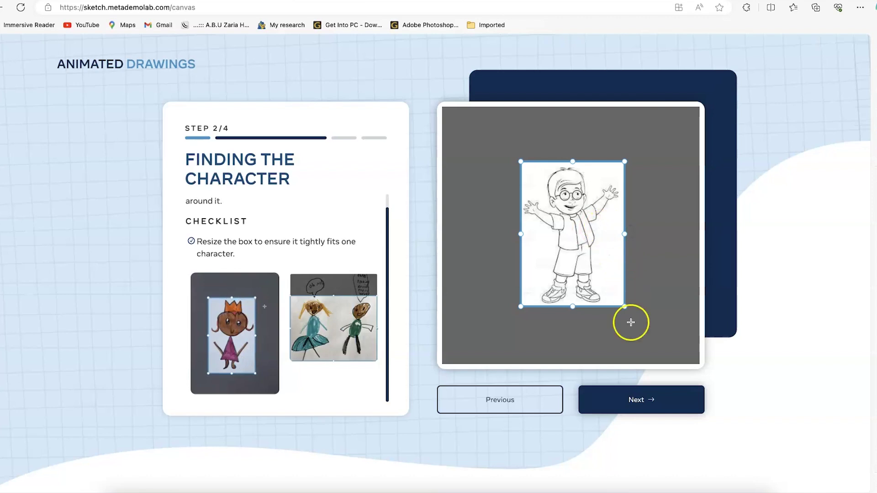
{"action": "left_click", "coordinate": [622, 405]}
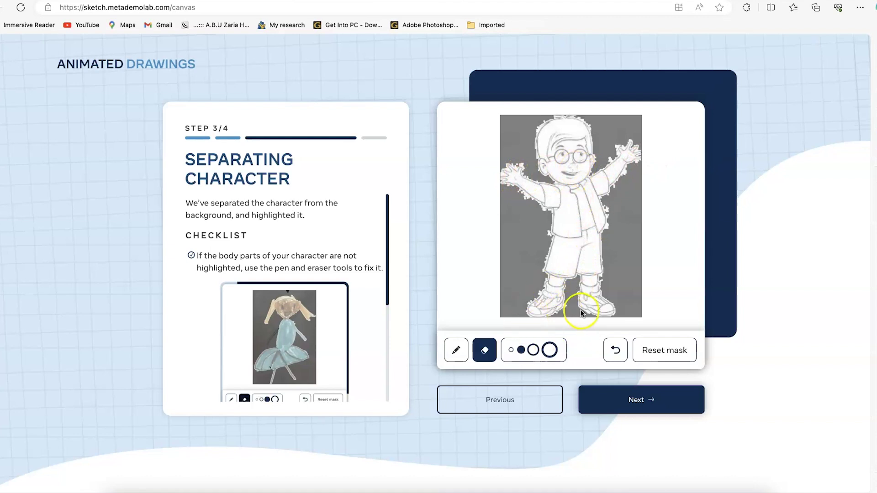
Review the boy's separated mask without edits and proceed to joint detection.
{"action": "scroll", "coordinate": [319, 339], "scroll_direction": "down", "scroll_amount": 3}
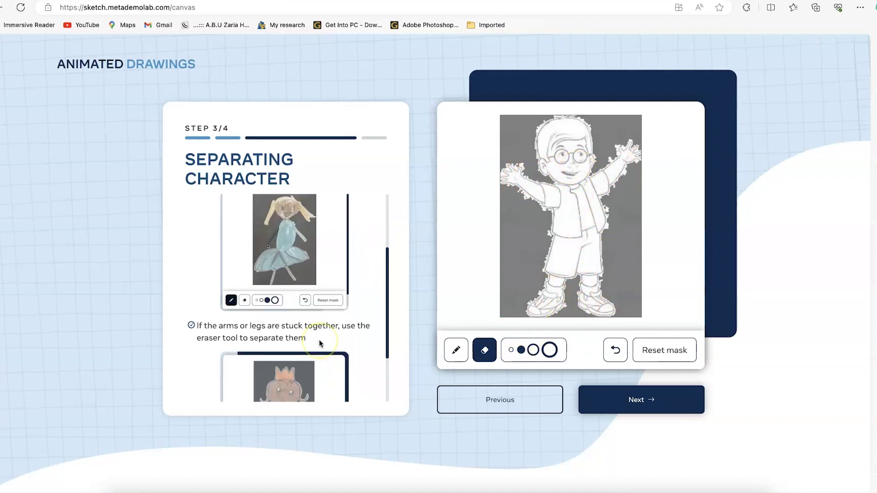
{"action": "scroll", "coordinate": [319, 339], "scroll_direction": "up", "scroll_amount": 1}
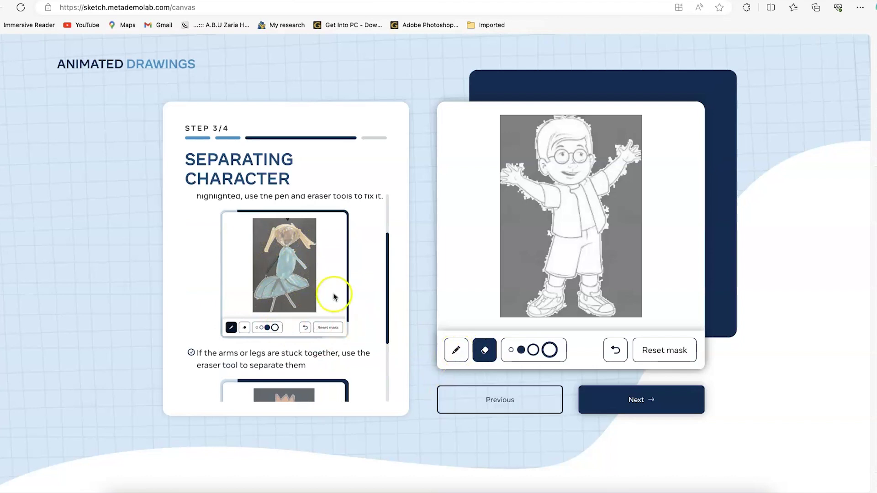
{"action": "scroll", "coordinate": [334, 296], "scroll_direction": "down", "scroll_amount": 3}
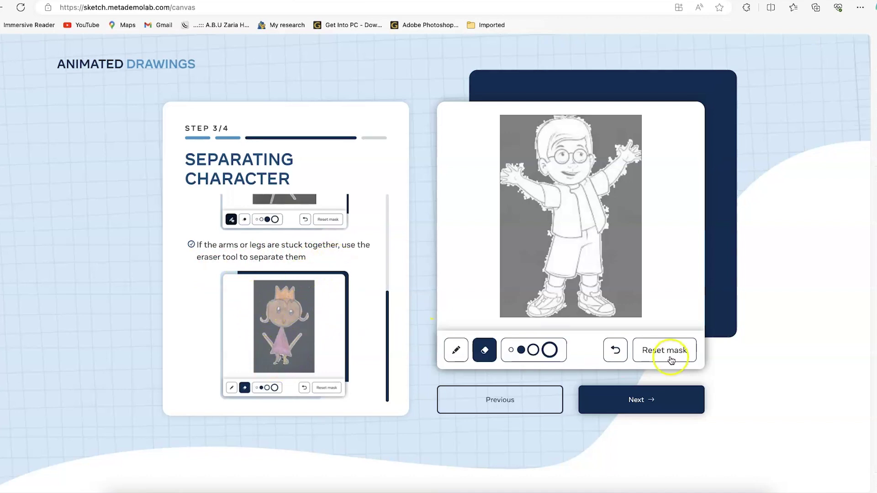
{"action": "left_click", "coordinate": [622, 414]}
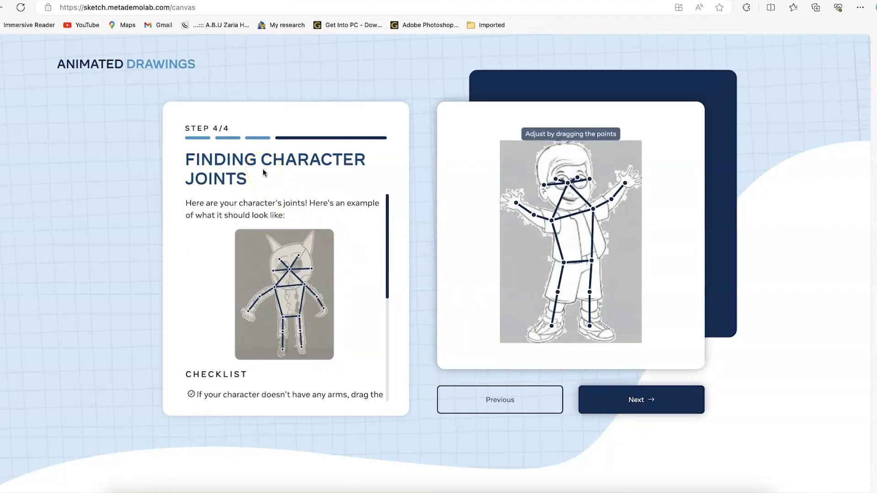
Review the joint skeleton and checklist, leaving joints as detected, and proceed to Add Animation.
{"action": "left_click_drag", "start_coordinate": [260, 170], "coordinate": [243, 170]}
{"action": "scroll", "coordinate": [320, 244], "scroll_direction": "down", "scroll_amount": 2}
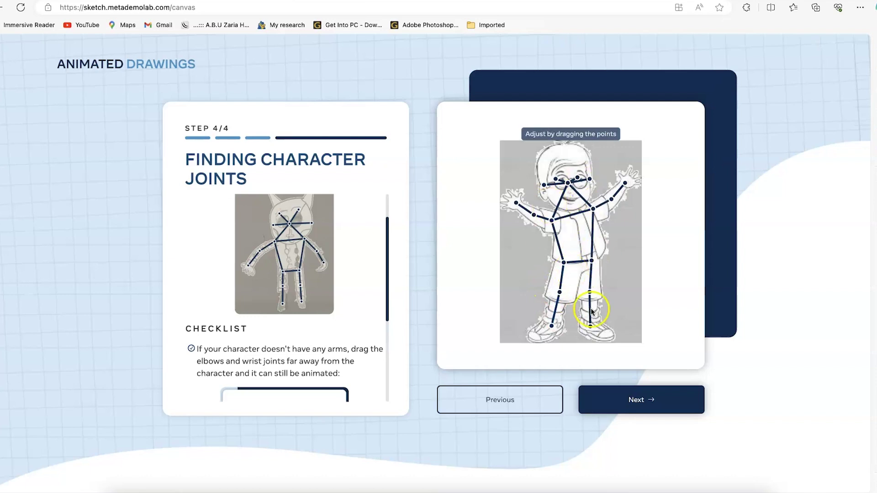
{"action": "scroll", "coordinate": [330, 311], "scroll_direction": "down", "scroll_amount": 3}
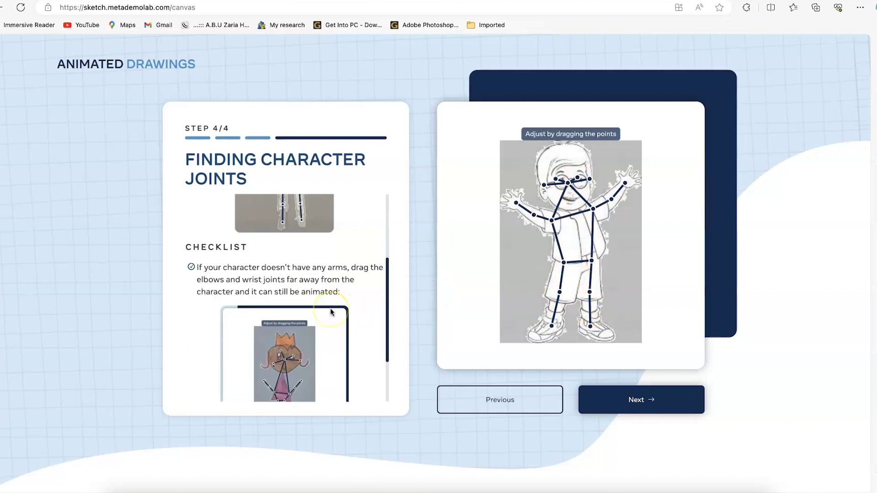
{"action": "scroll", "coordinate": [330, 309], "scroll_direction": "down", "scroll_amount": 2}
{"action": "scroll", "coordinate": [343, 274], "scroll_direction": "up", "scroll_amount": 2}
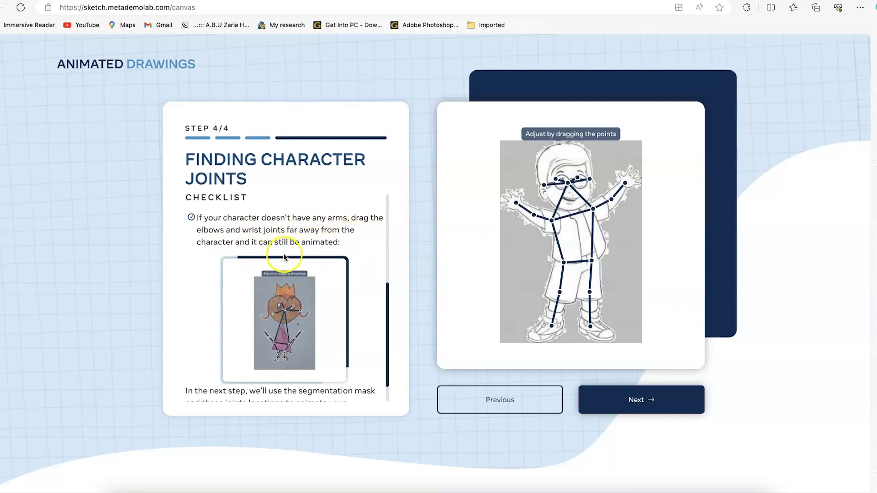
{"action": "scroll", "coordinate": [310, 251], "scroll_direction": "down", "scroll_amount": 2}
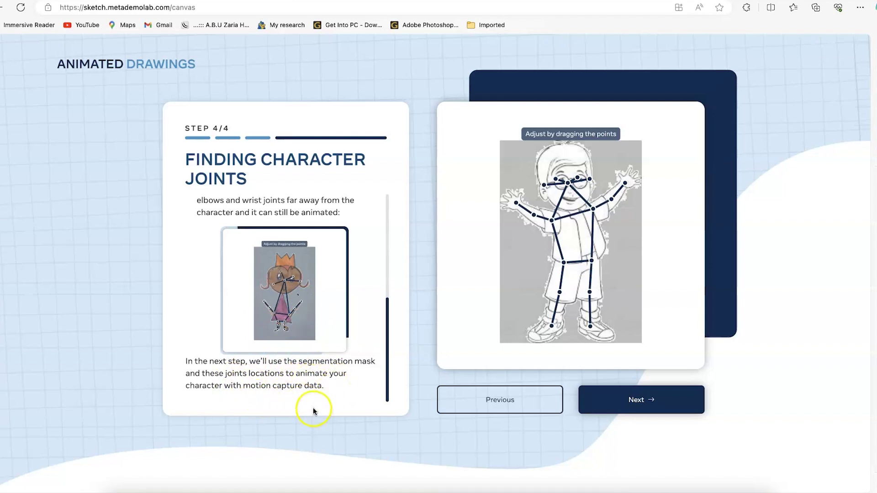
{"action": "left_click", "coordinate": [653, 401]}
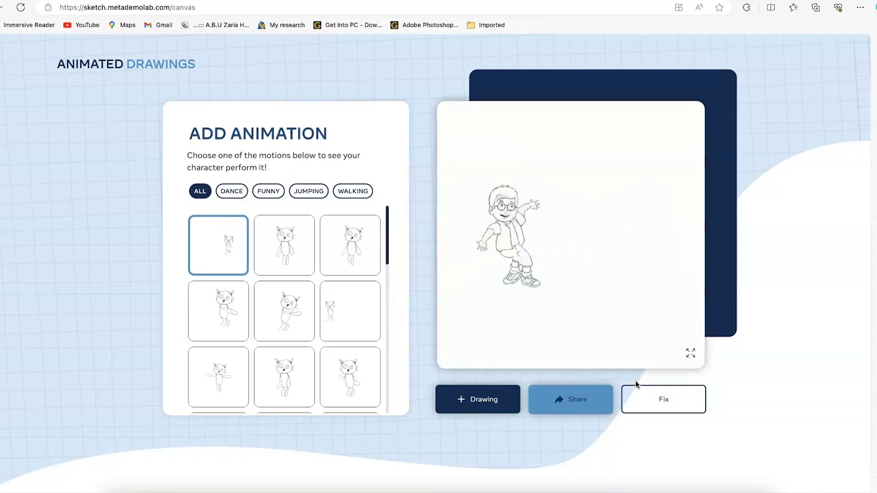
Preview the boy performing the second, eighth and ninth preset motions.
{"action": "left_click", "coordinate": [600, 398]}
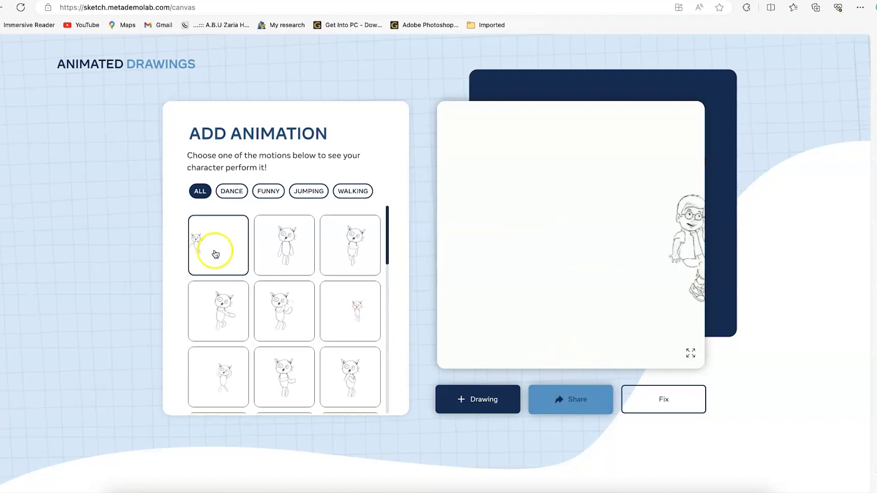
{"action": "scroll", "coordinate": [288, 252], "scroll_direction": "down", "scroll_amount": 8}
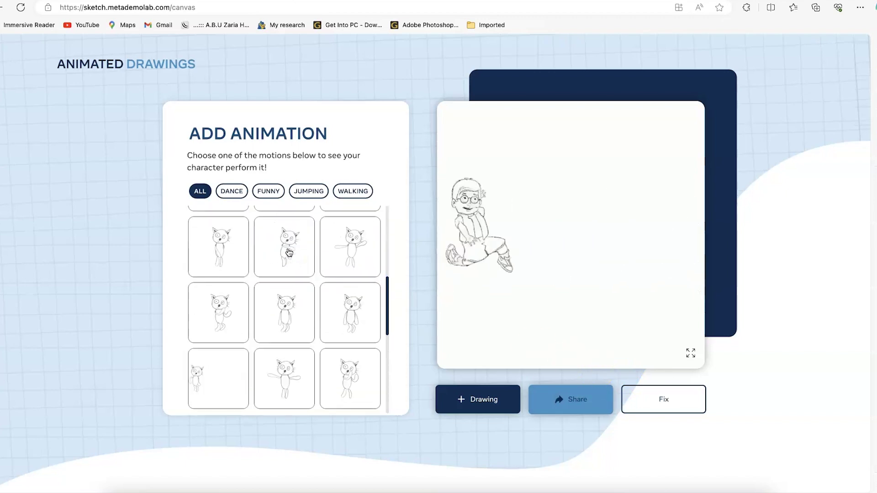
{"action": "scroll", "coordinate": [288, 256], "scroll_direction": "up", "scroll_amount": 8}
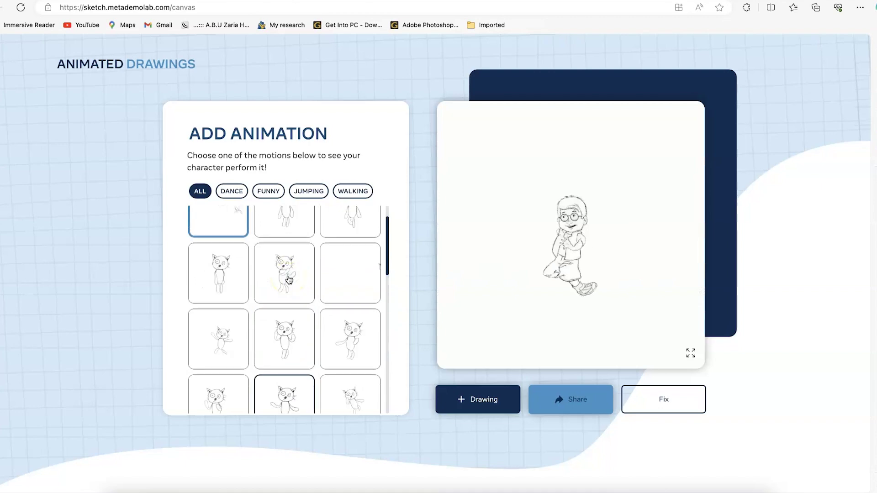
{"action": "left_click", "coordinate": [289, 265]}
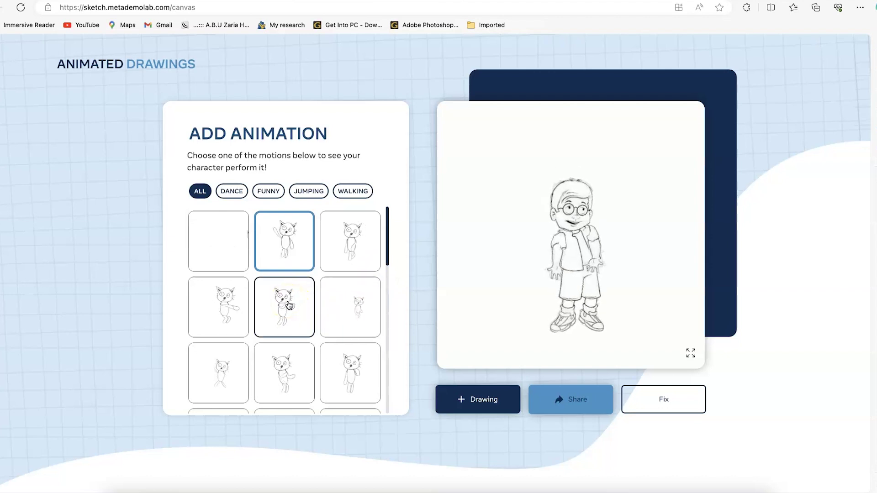
{"action": "left_click", "coordinate": [283, 387]}
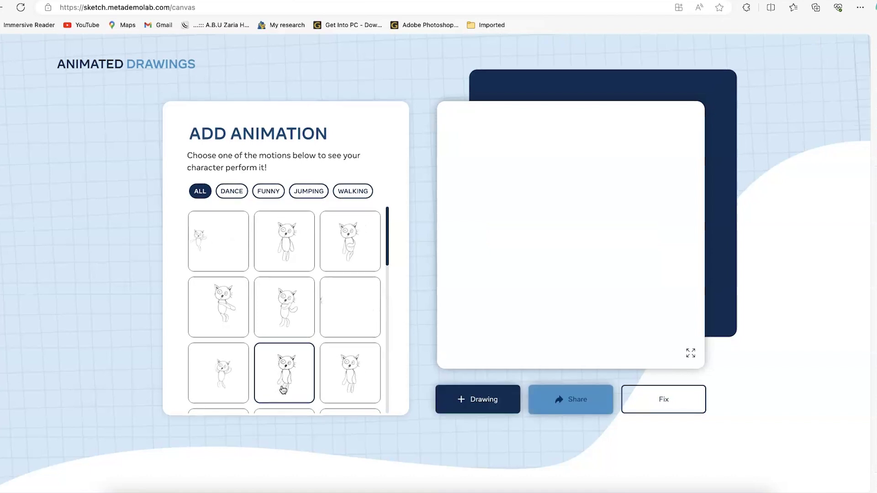
{"action": "left_click", "coordinate": [350, 373]}
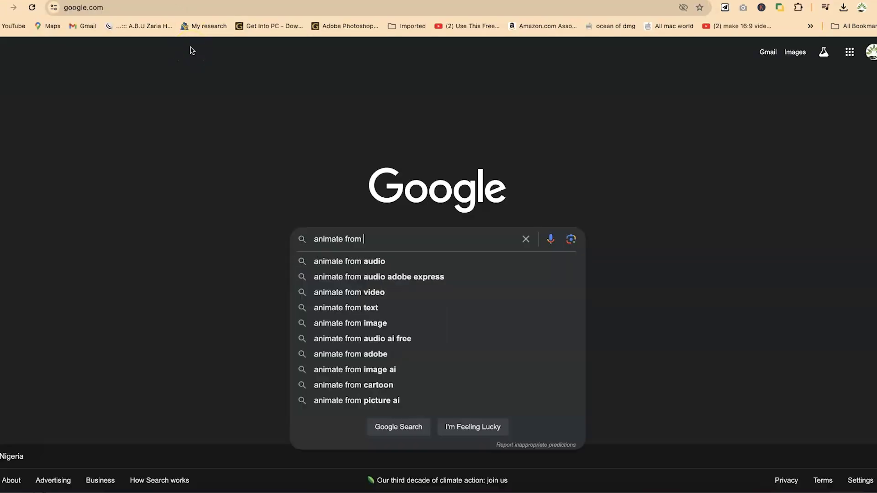
Search Google for 'animate from audio'.
{"action": "type", "text": "audio"}
{"action": "key", "text": "Return"}
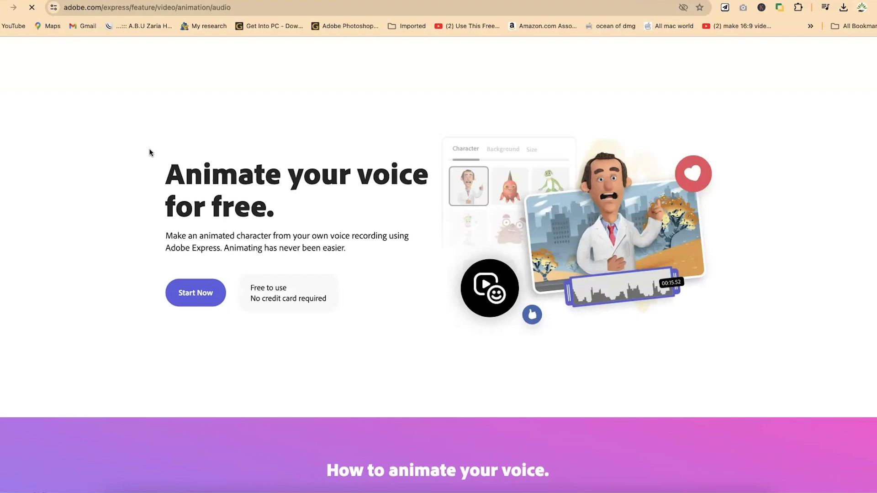
Start Adobe Express's Animate from audio tool and choose Alex on the red sofa as the character.
{"action": "left_click", "coordinate": [193, 295]}
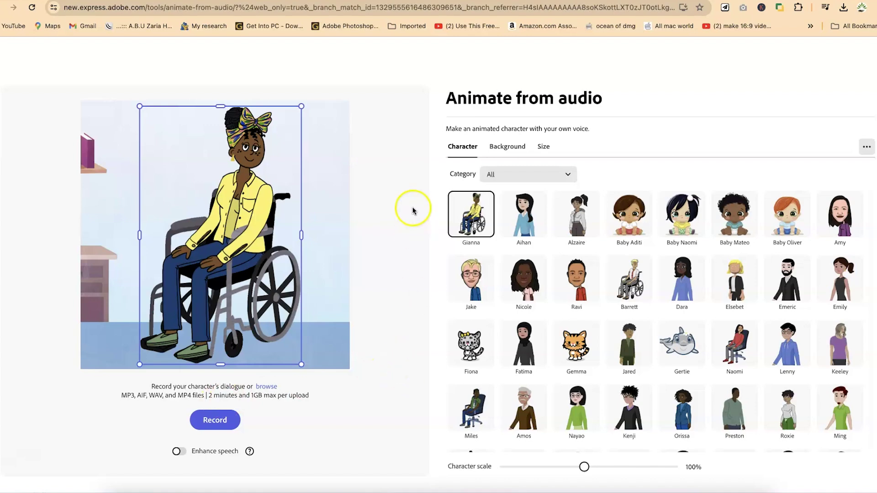
{"action": "scroll", "coordinate": [598, 258], "scroll_direction": "down", "scroll_amount": 5}
{"action": "scroll", "coordinate": [598, 260], "scroll_direction": "down", "scroll_amount": 5}
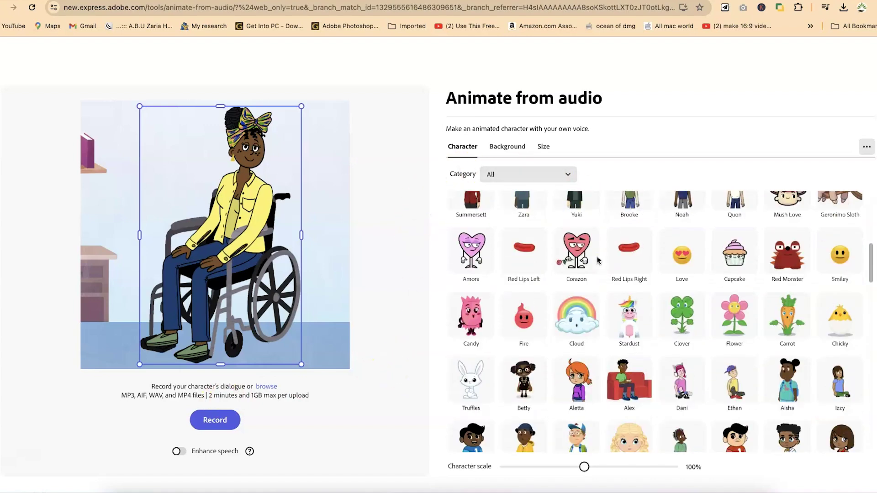
{"action": "scroll", "coordinate": [594, 274], "scroll_direction": "up", "scroll_amount": 1}
{"action": "left_click", "coordinate": [633, 340]}
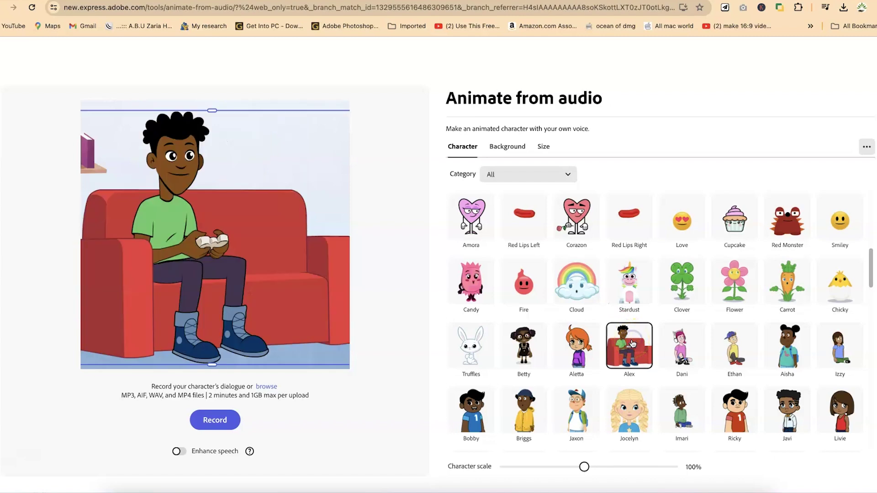
{"action": "scroll", "coordinate": [612, 265], "scroll_direction": "up", "scroll_amount": 5}
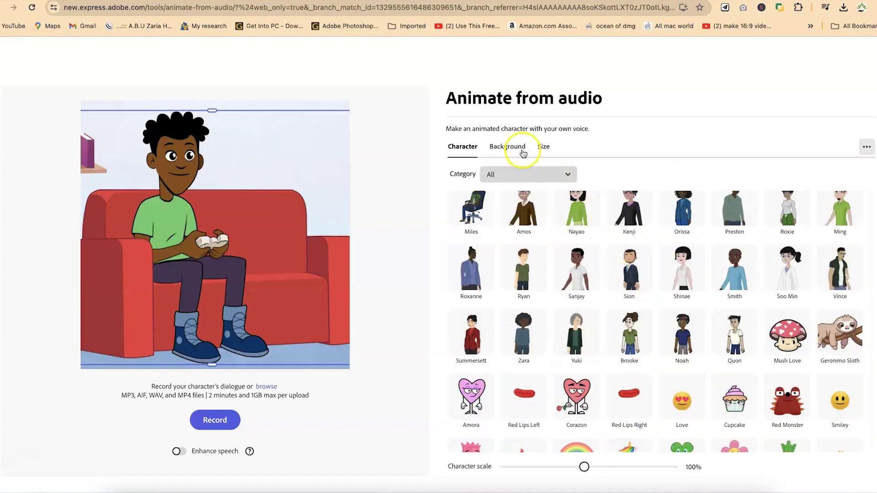
Apply the Transparent background and show the Instagram size presets, Square 1:1 at 1080 x 1080.
{"action": "left_click", "coordinate": [515, 146]}
{"action": "scroll", "coordinate": [575, 327], "scroll_direction": "down", "scroll_amount": 10}
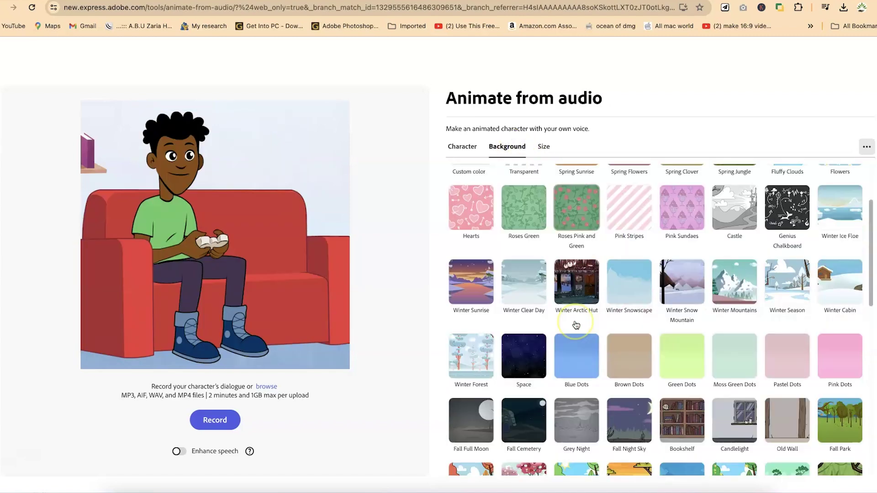
{"action": "scroll", "coordinate": [576, 325], "scroll_direction": "up", "scroll_amount": 15}
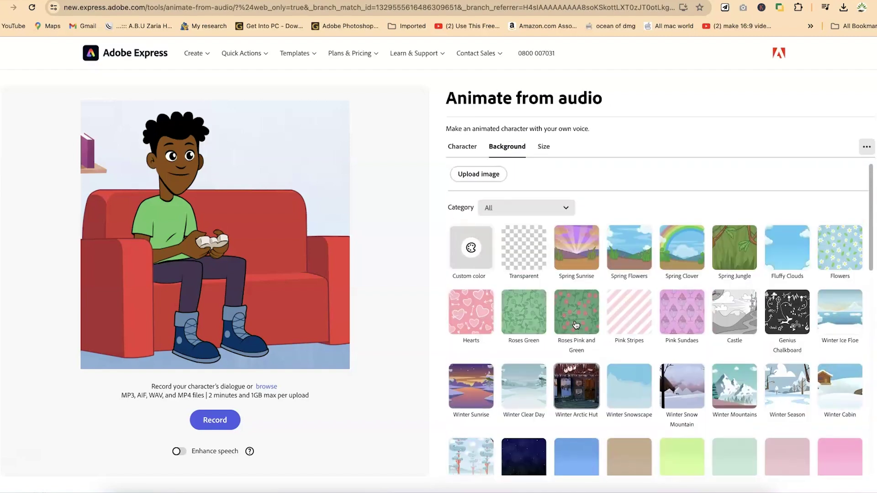
{"action": "left_click", "coordinate": [536, 256]}
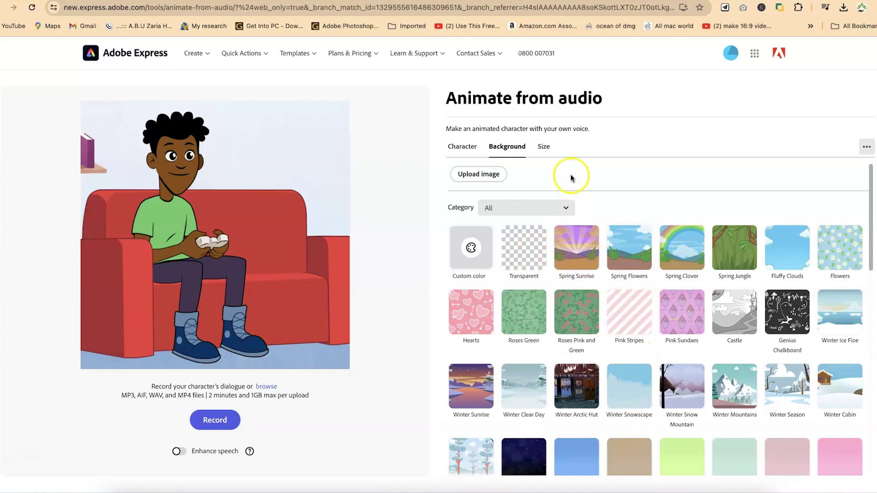
{"action": "left_click", "coordinate": [544, 147]}
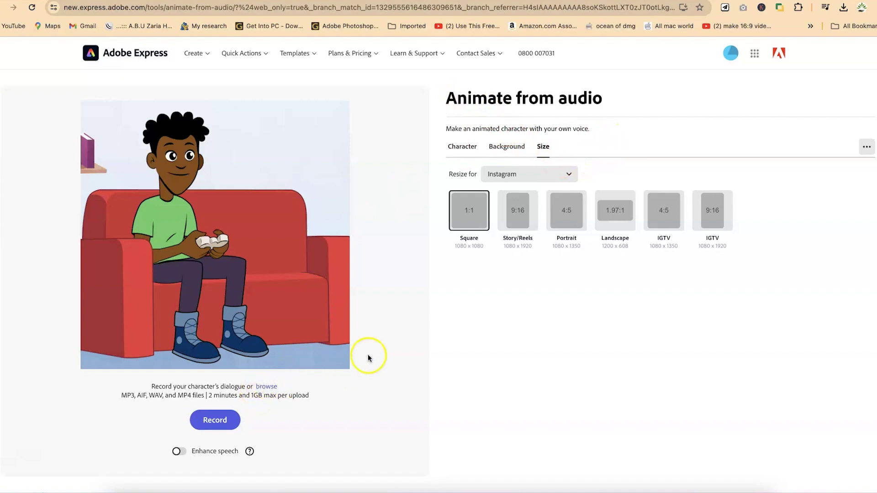
Load Introduction_1.mp3 as Alex's voice, generating a 42.7-second talking animation.
{"action": "left_click", "coordinate": [266, 387]}
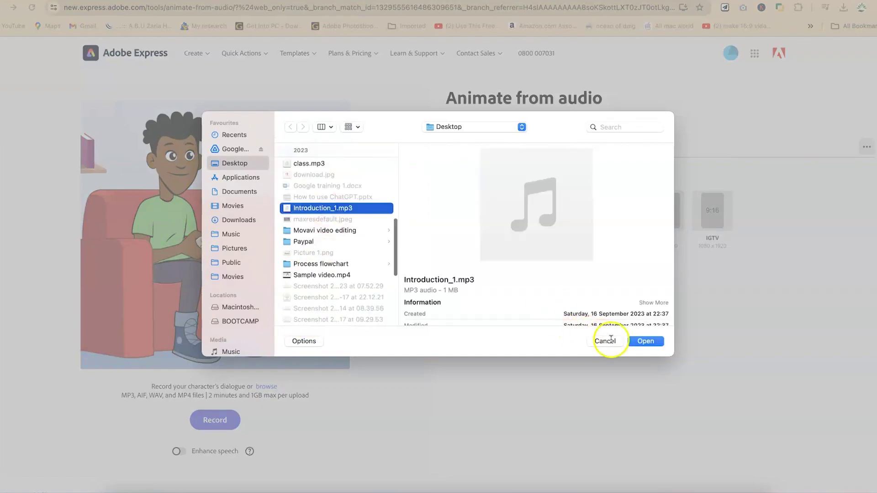
{"action": "left_click", "coordinate": [645, 342]}
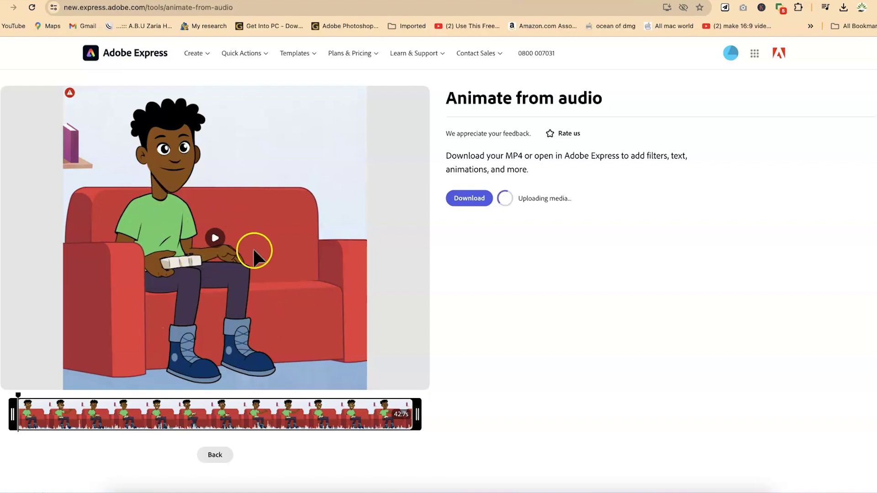
Play the generated Alex talking animation, then toggle its playback off.
{"action": "left_click", "coordinate": [216, 237]}
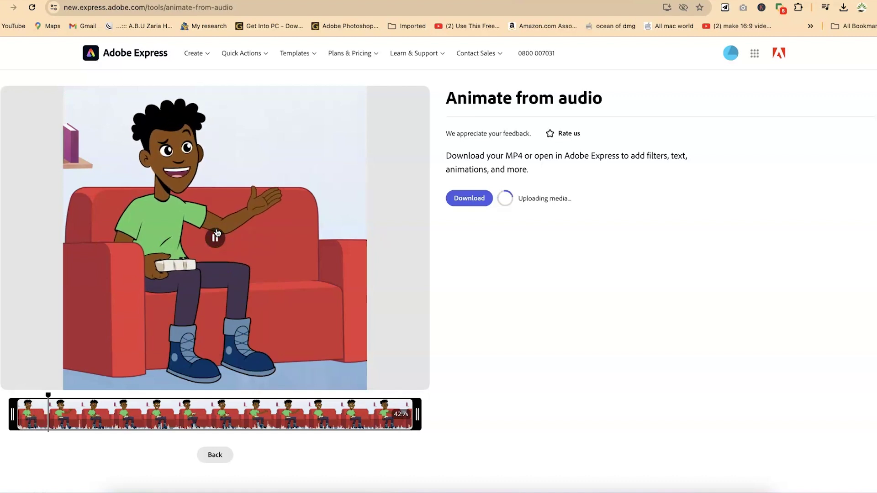
{"action": "left_click", "coordinate": [216, 236]}
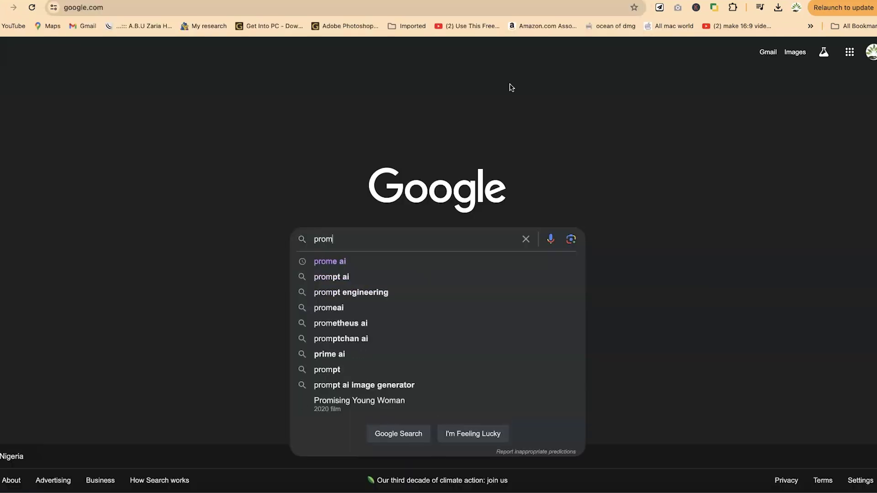
Search Google for 'prome ai' and go to the PromeAI website.
{"action": "type", "text": "ai"}
{"action": "key", "text": "Return"}
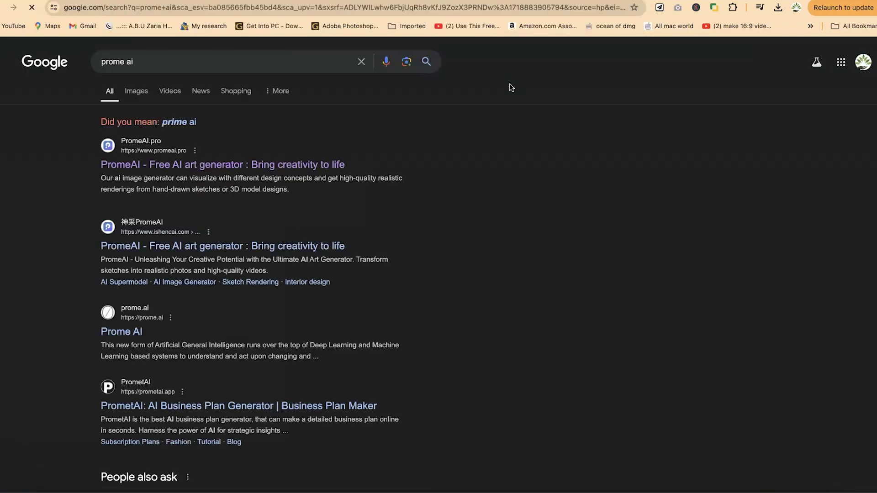
{"action": "left_click", "coordinate": [235, 174]}
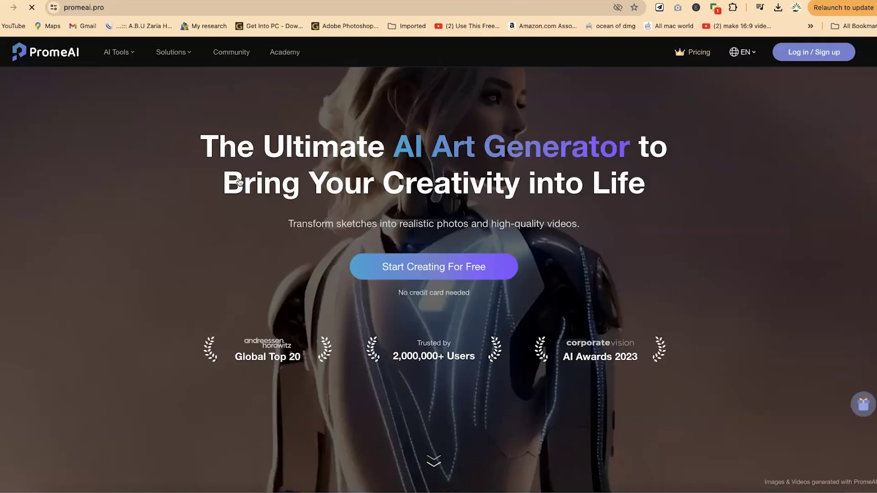
Scroll through PromeAI's homepage and sidebar to see its image generation, editing and Video tools.
{"action": "scroll", "coordinate": [240, 182], "scroll_direction": "down", "scroll_amount": 5}
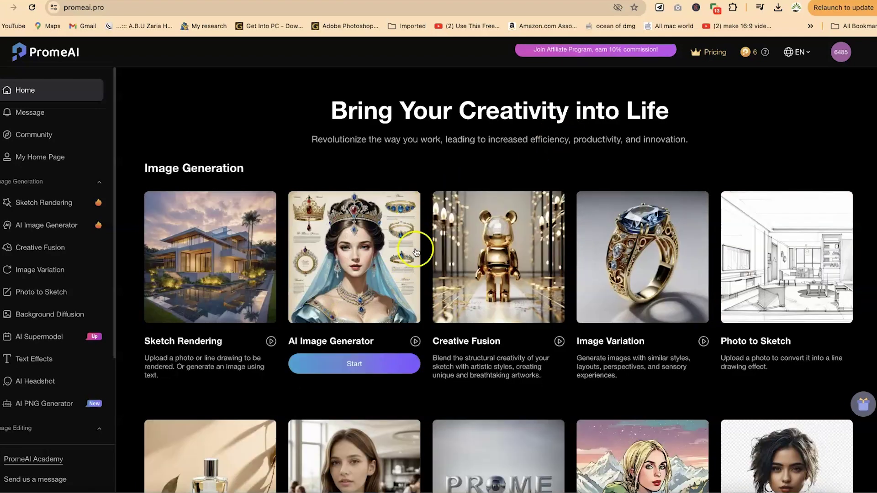
{"action": "scroll", "coordinate": [361, 374], "scroll_direction": "down", "scroll_amount": 2}
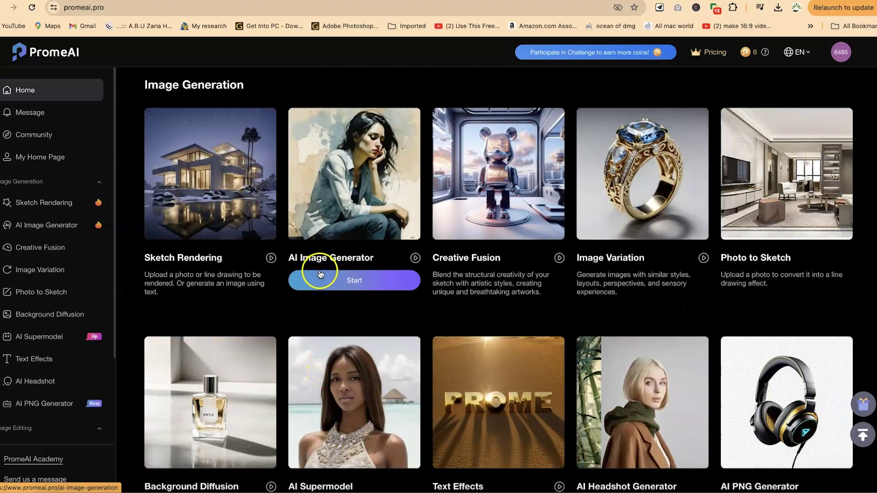
{"action": "mouse_move", "coordinate": [505, 275]}
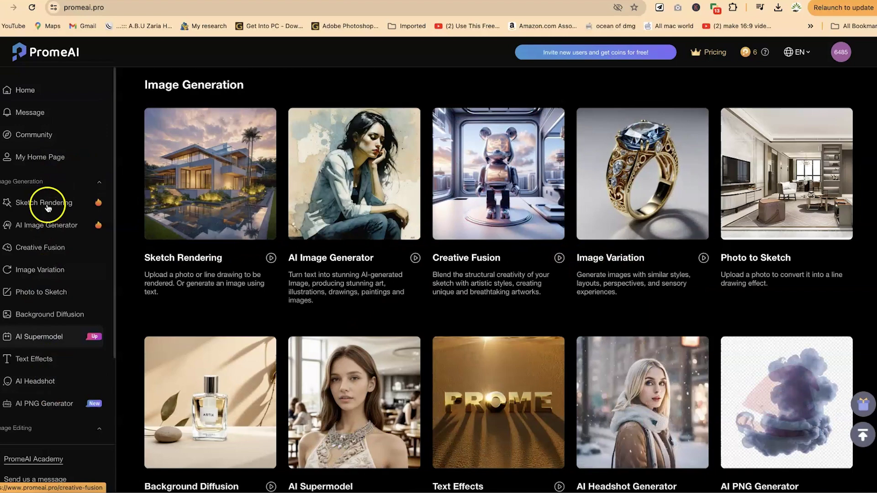
{"action": "scroll", "coordinate": [43, 307], "scroll_direction": "down", "scroll_amount": 3}
{"action": "scroll", "coordinate": [44, 335], "scroll_direction": "down", "scroll_amount": 3}
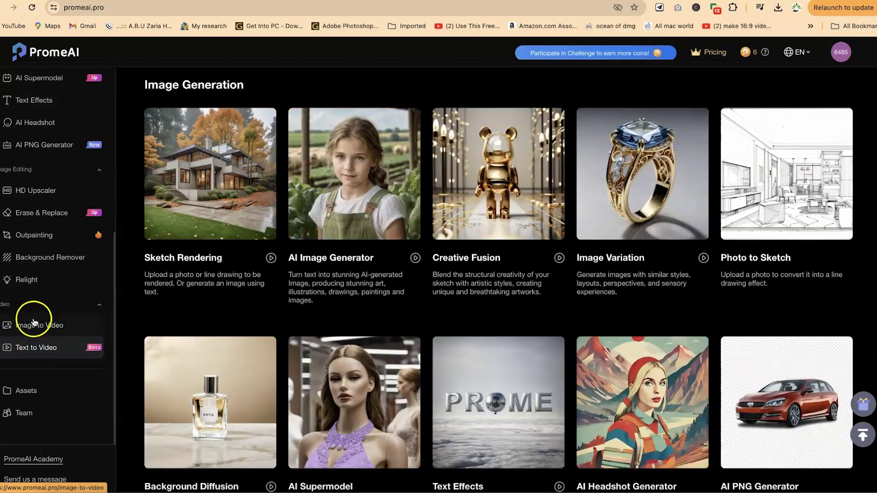
Open PromeAI's Image to Video tool from the sidebar.
{"action": "left_click", "coordinate": [37, 327]}
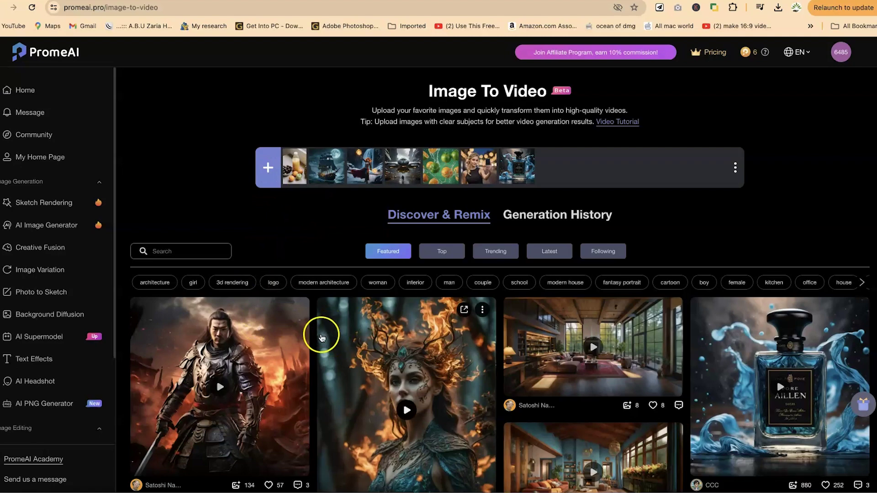
{"action": "scroll", "coordinate": [311, 338], "scroll_direction": "down", "scroll_amount": 3}
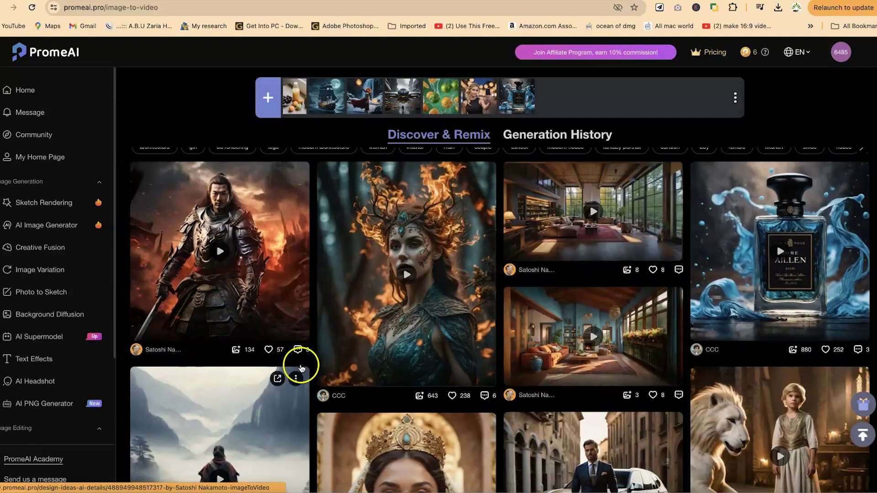
{"action": "scroll", "coordinate": [301, 364], "scroll_direction": "down", "scroll_amount": 3}
{"action": "scroll", "coordinate": [307, 367], "scroll_direction": "up", "scroll_amount": 5}
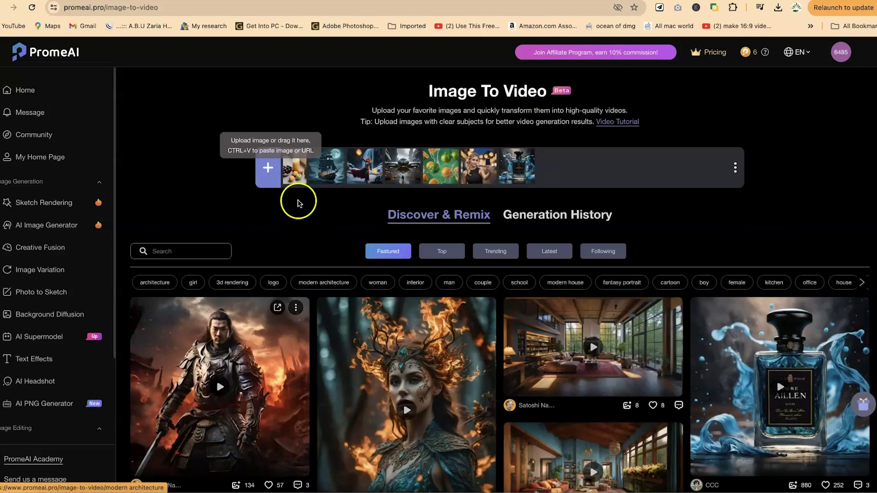
Upload the pexels milkshake photo and show the Low/High motion strength options.
{"action": "left_click", "coordinate": [269, 171]}
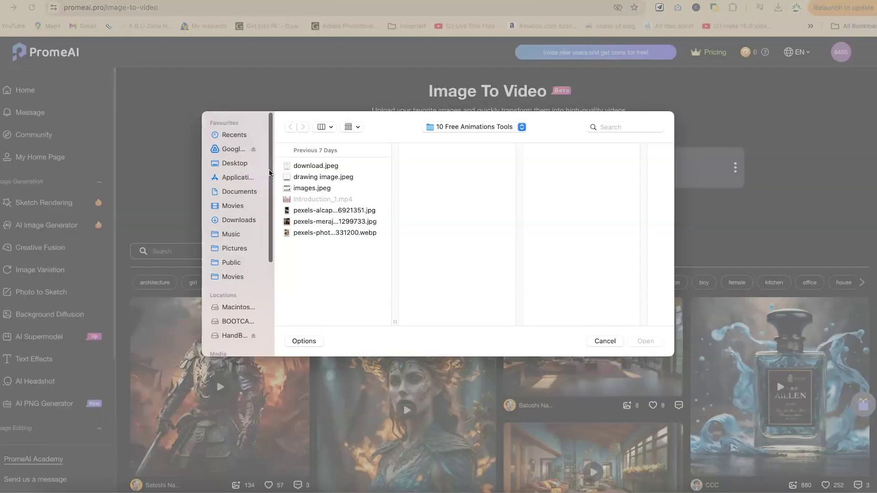
{"action": "left_click", "coordinate": [348, 180]}
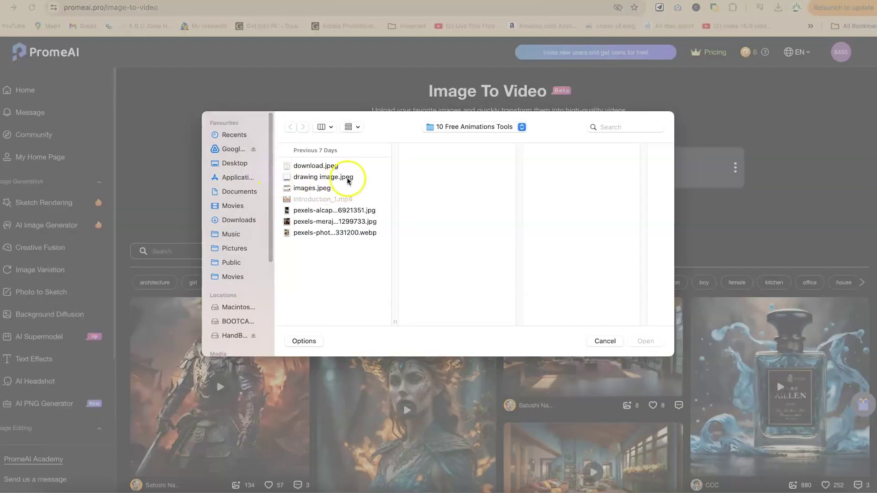
{"action": "left_click", "coordinate": [326, 223]}
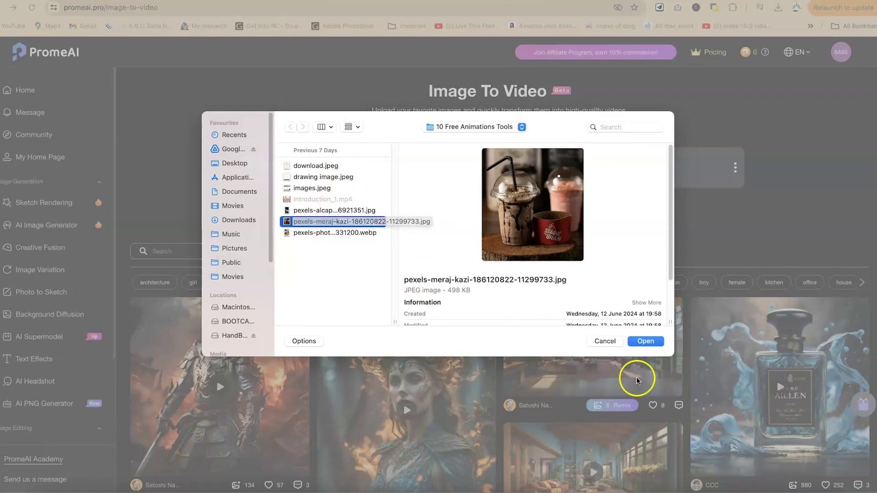
{"action": "left_click", "coordinate": [646, 342]}
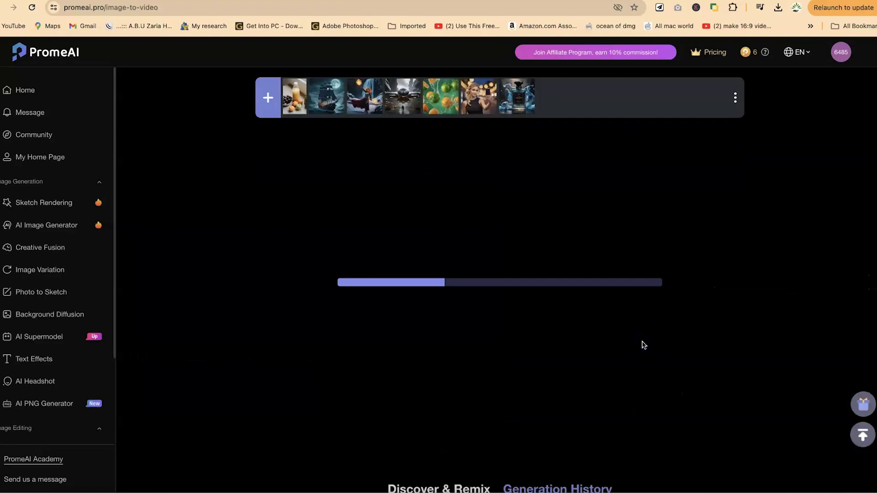
{"action": "left_click", "coordinate": [328, 466]}
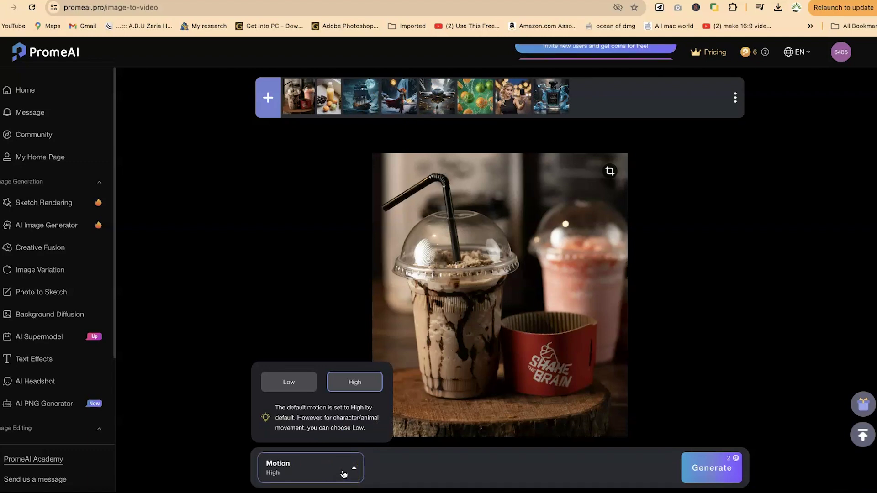
Keep Motion on High and generate the milkshake video for 2 coins.
{"action": "left_click", "coordinate": [340, 471]}
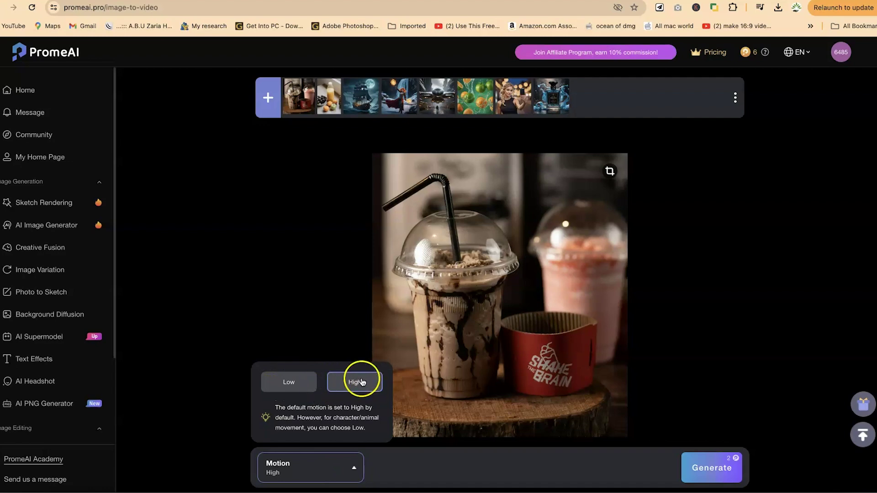
{"action": "left_click", "coordinate": [718, 474]}
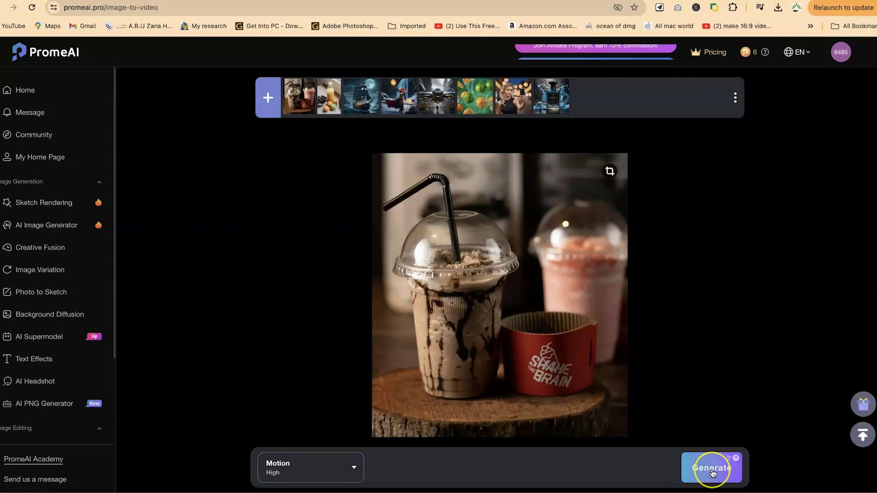
{"action": "left_click", "coordinate": [740, 452]}
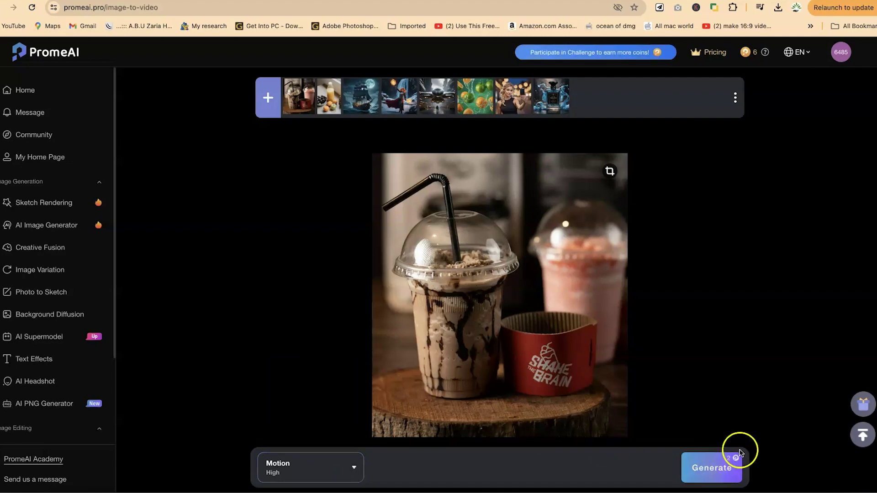
{"action": "left_click", "coordinate": [707, 476]}
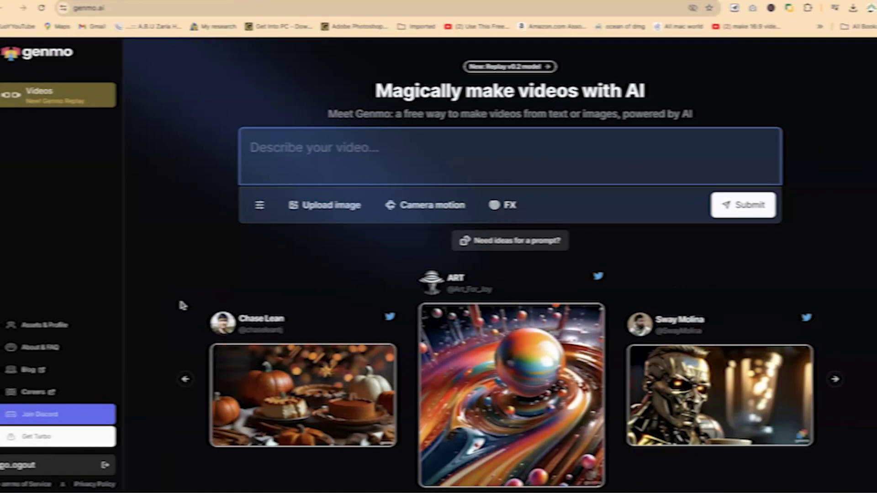
Go to Genmo's Create › Video page at genmo.ai/create/video, leaving the prompt empty.
{"action": "left_click", "coordinate": [151, 248]}
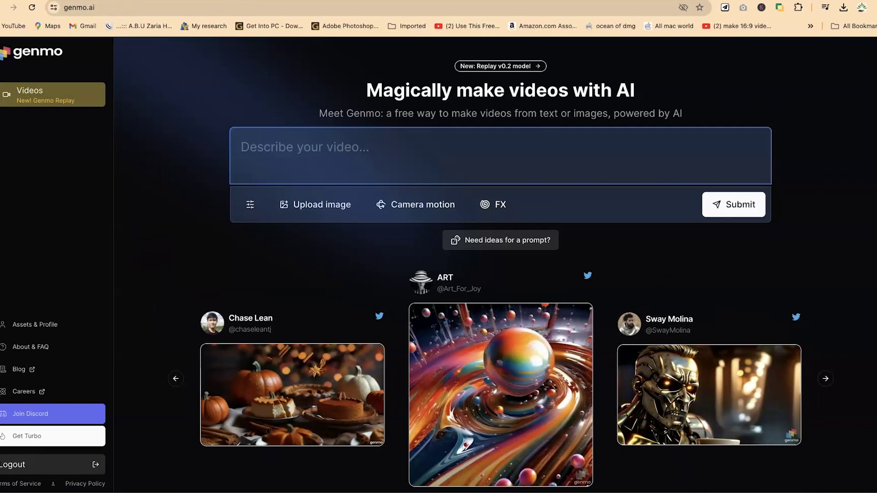
{"action": "left_click", "coordinate": [105, 9]}
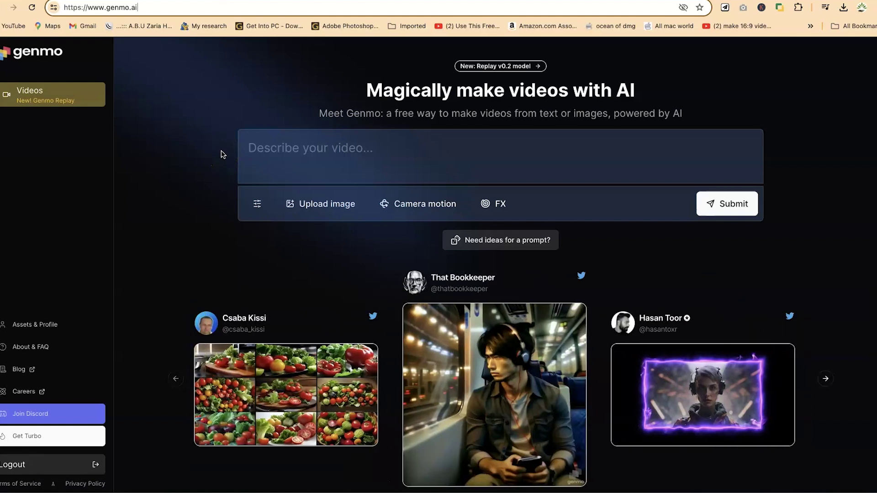
{"action": "left_click", "coordinate": [222, 172]}
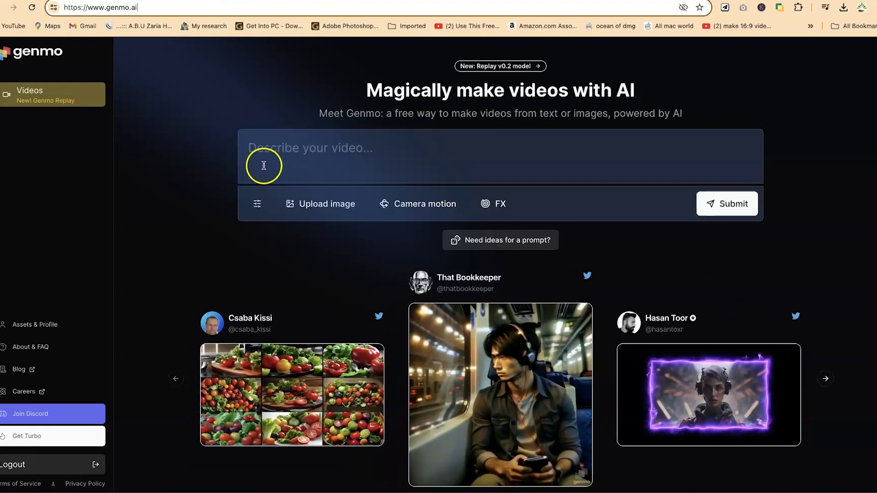
{"action": "left_click", "coordinate": [287, 147]}
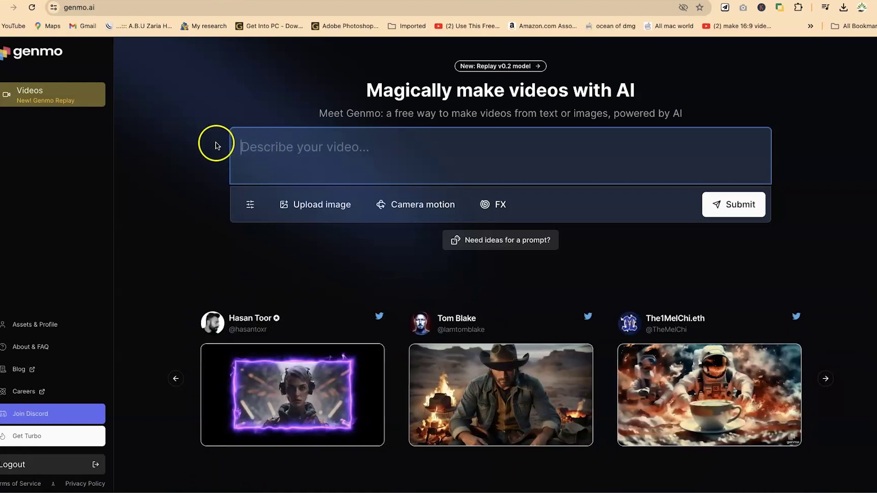
{"action": "left_click", "coordinate": [37, 99]}
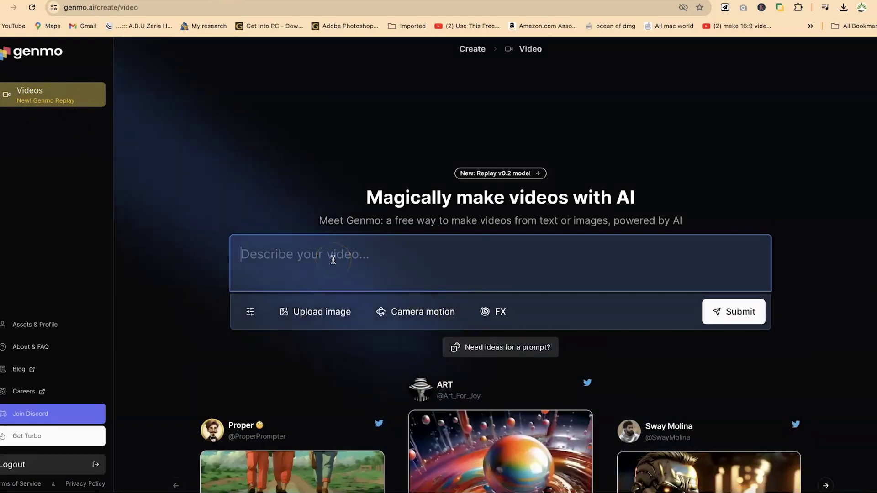
Attach the pexels iced tea photo and show settings: 4 s duration, 70% preserve, 70% motion.
{"action": "left_click", "coordinate": [319, 320]}
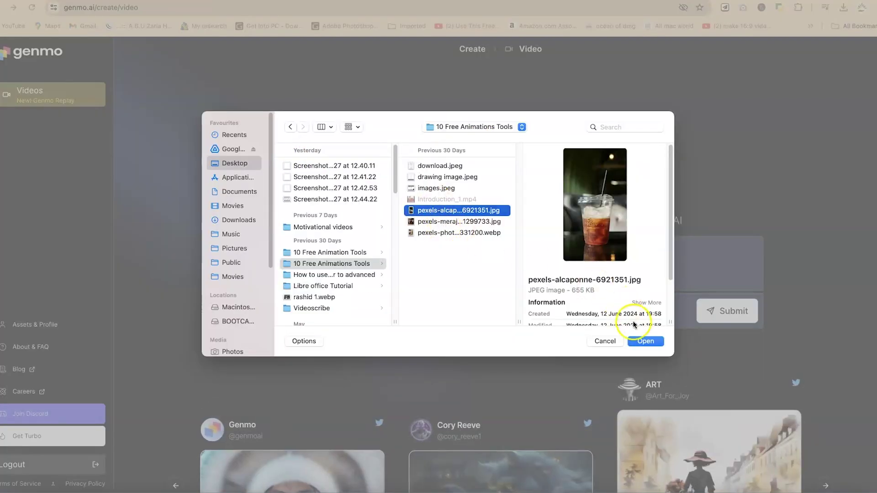
{"action": "left_click", "coordinate": [646, 342]}
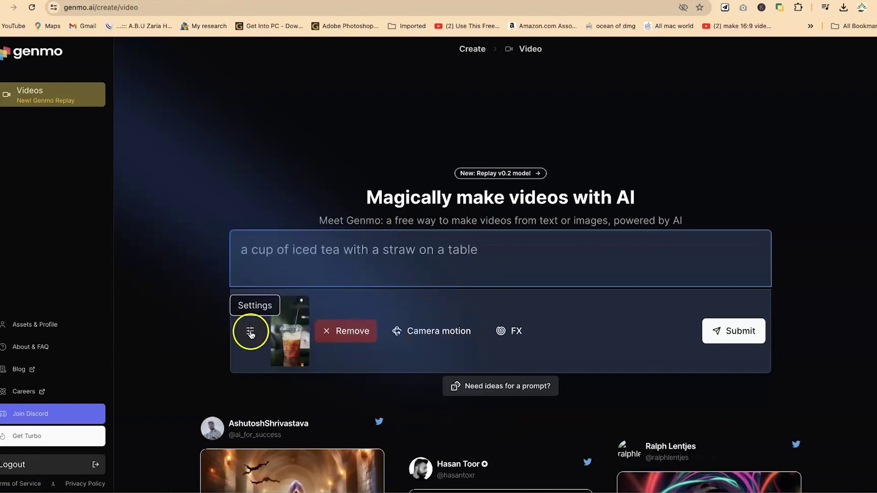
{"action": "left_click", "coordinate": [250, 332]}
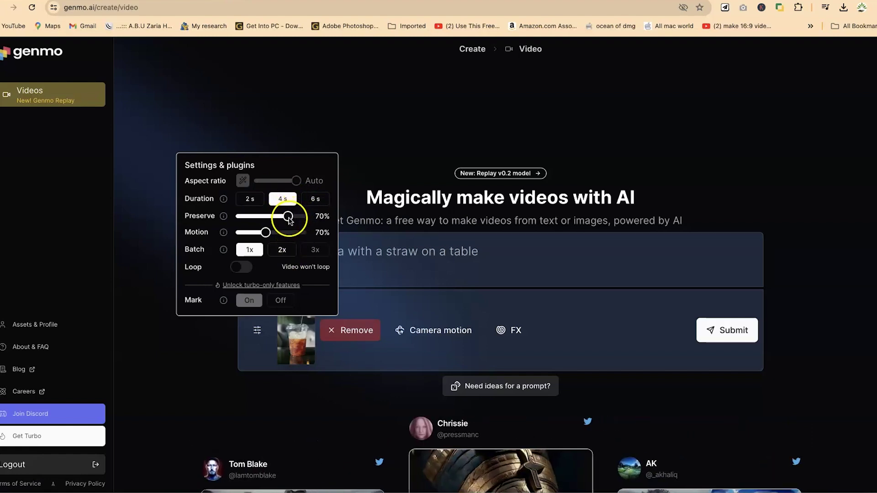
Set Genmo's Preserve to 65% and Motion to 70%, and turn Loop on for an 8 s video.
{"action": "left_click_drag", "start_coordinate": [287, 217], "coordinate": [293, 220]}
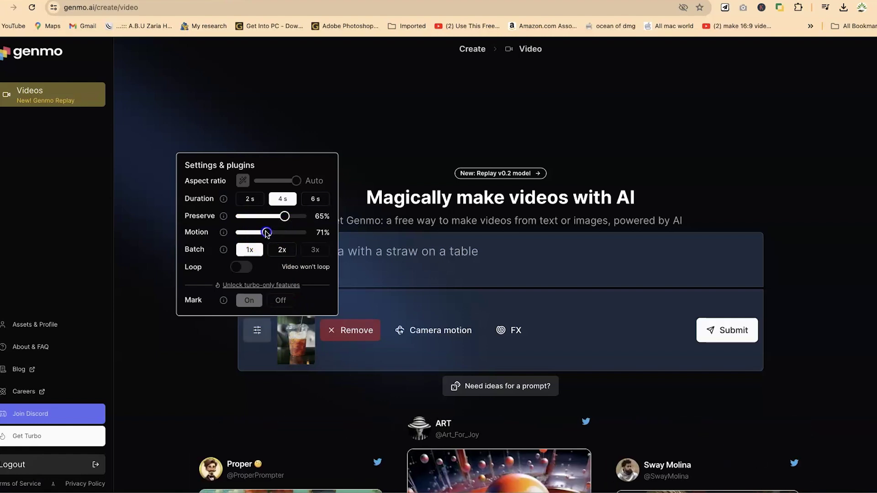
{"action": "left_click_drag", "start_coordinate": [267, 233], "coordinate": [266, 234]}
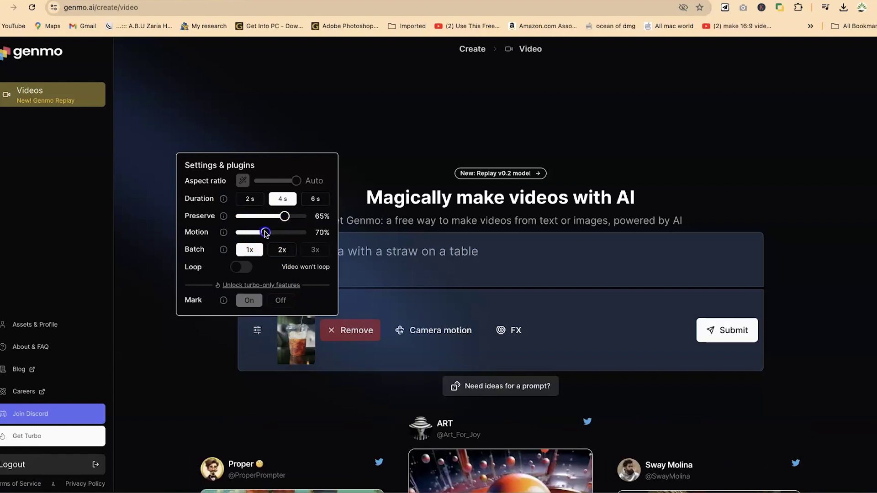
{"action": "left_click", "coordinate": [250, 269]}
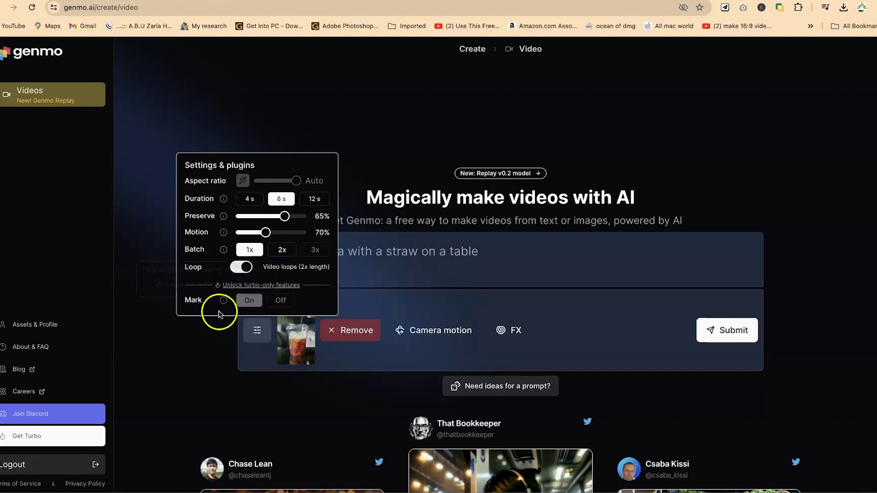
{"action": "left_click", "coordinate": [359, 301]}
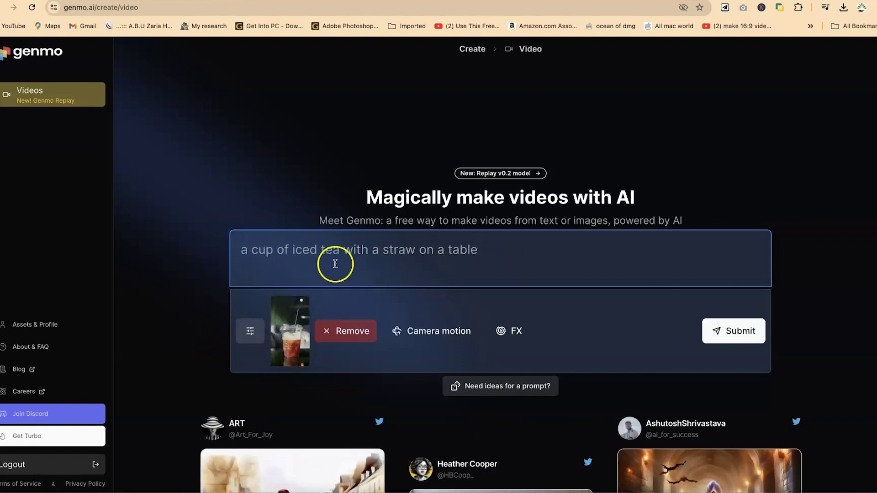
{"action": "left_click", "coordinate": [505, 255]}
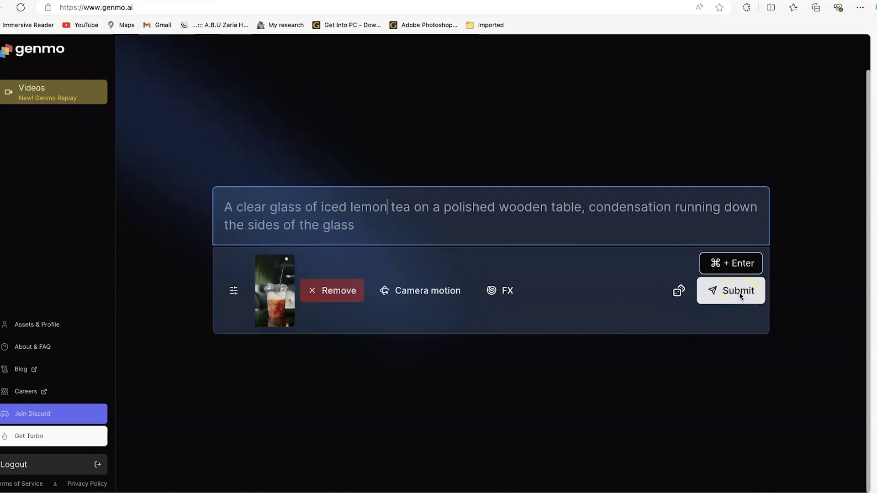
Submit the prompt about iced black tea on a polished wooden table to generate the video.
{"action": "left_click", "coordinate": [730, 293]}
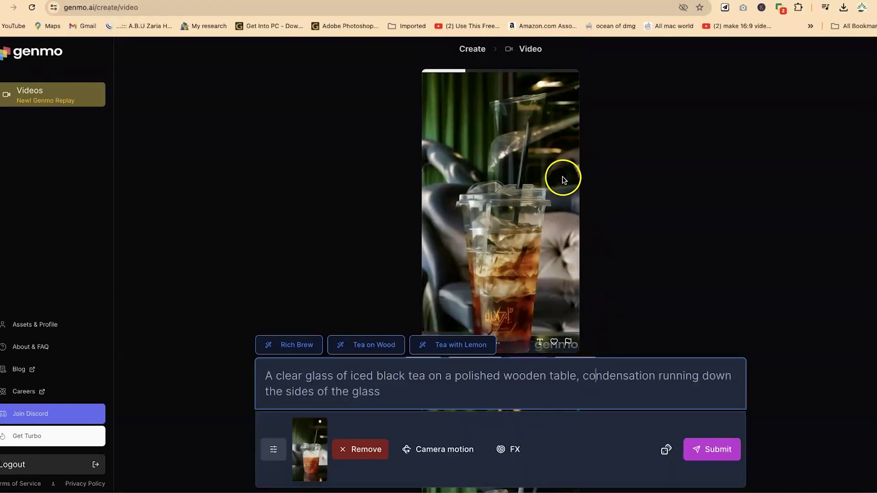
{"action": "scroll", "coordinate": [563, 180], "scroll_direction": "down", "scroll_amount": 1}
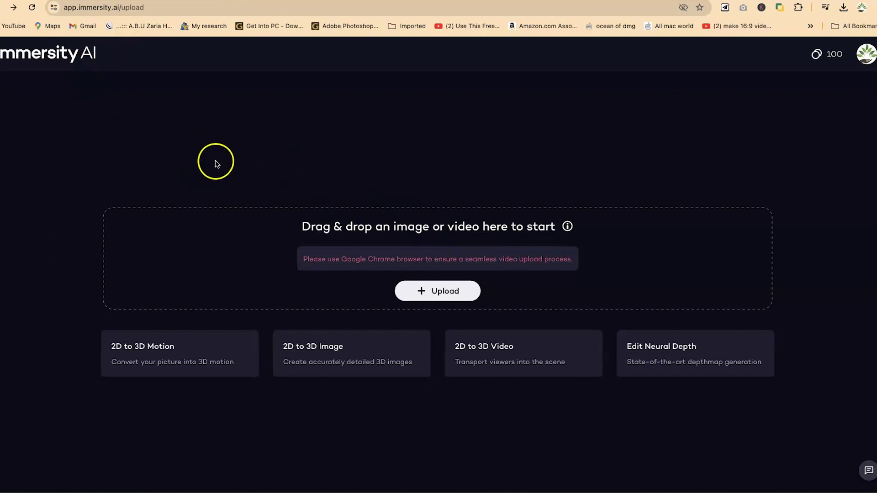
On Immersity AI's upload page, start choosing an image to convert into 3D motion.
{"action": "left_click", "coordinate": [435, 294]}
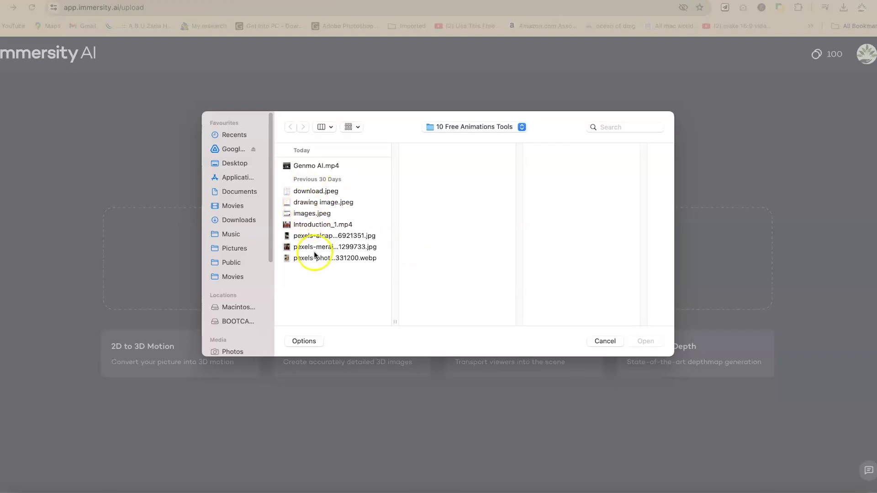
Upload the juice bottle and fruit photo pexels-photo-6331200.webp for depth processing.
{"action": "left_click", "coordinate": [314, 257]}
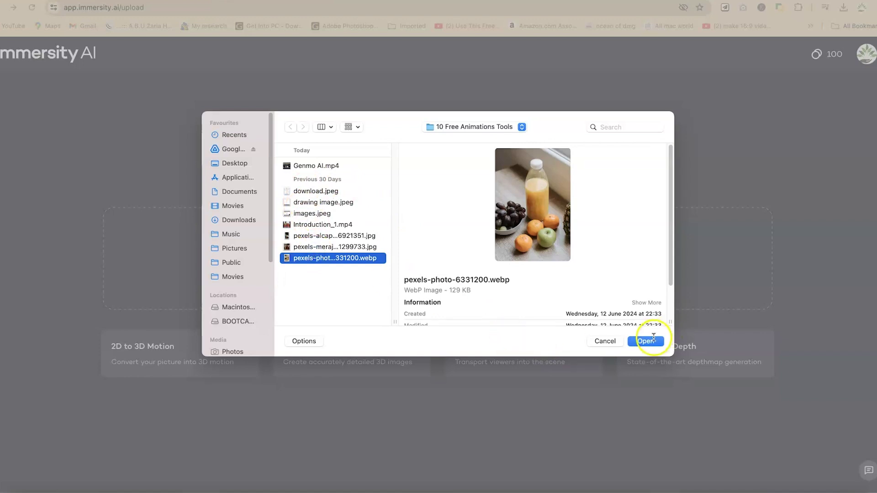
{"action": "left_click", "coordinate": [654, 338]}
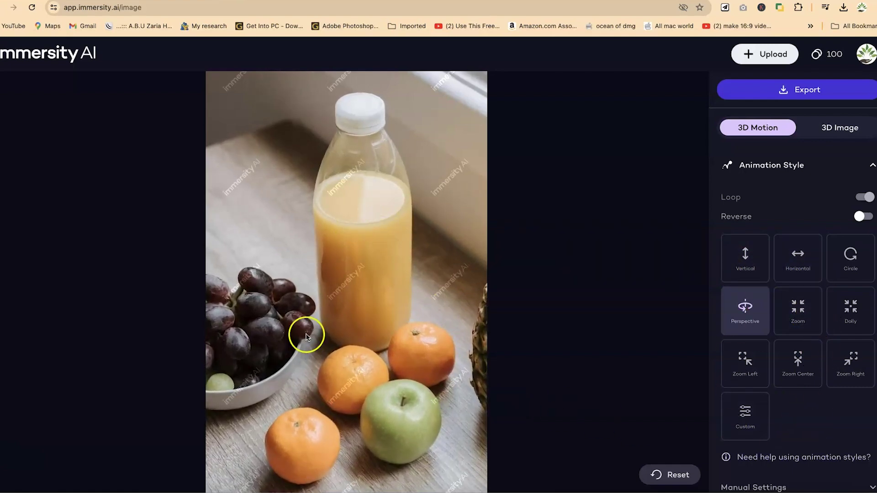
Try the Horizontal, Vertical, Zoom, Perspective and Dolly styles, then settle on Zoom Center with Loop off.
{"action": "left_click", "coordinate": [798, 274]}
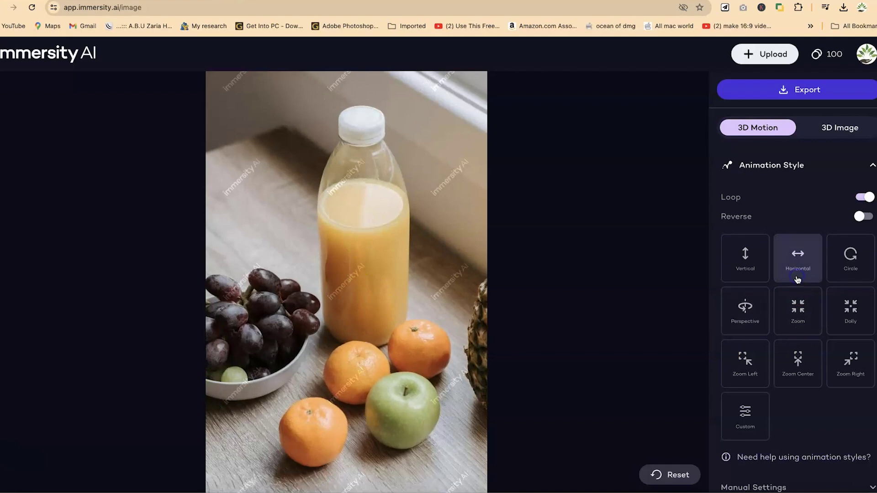
{"action": "left_click", "coordinate": [743, 274]}
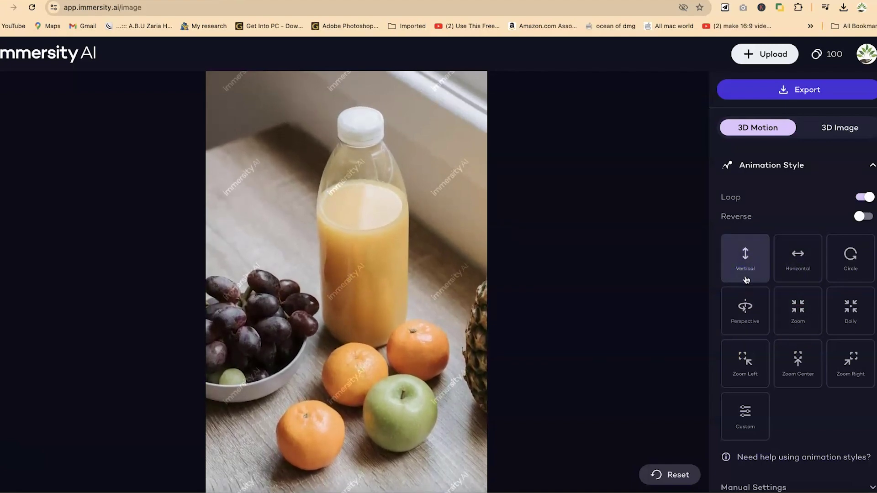
{"action": "left_click", "coordinate": [795, 324]}
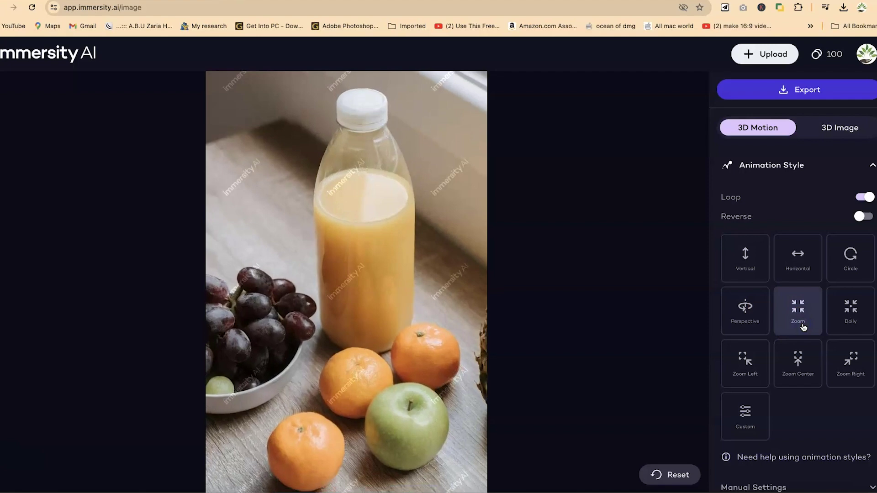
{"action": "left_click", "coordinate": [730, 320]}
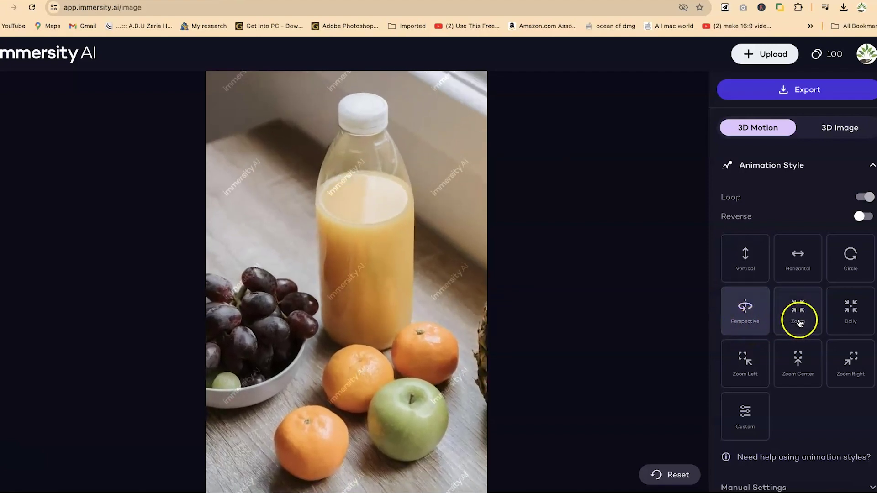
{"action": "left_click", "coordinate": [837, 322]}
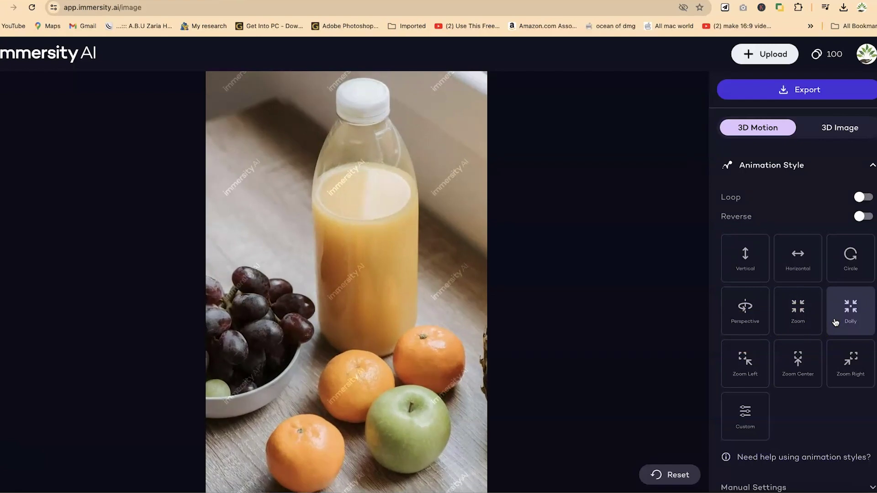
{"action": "left_click", "coordinate": [803, 361]}
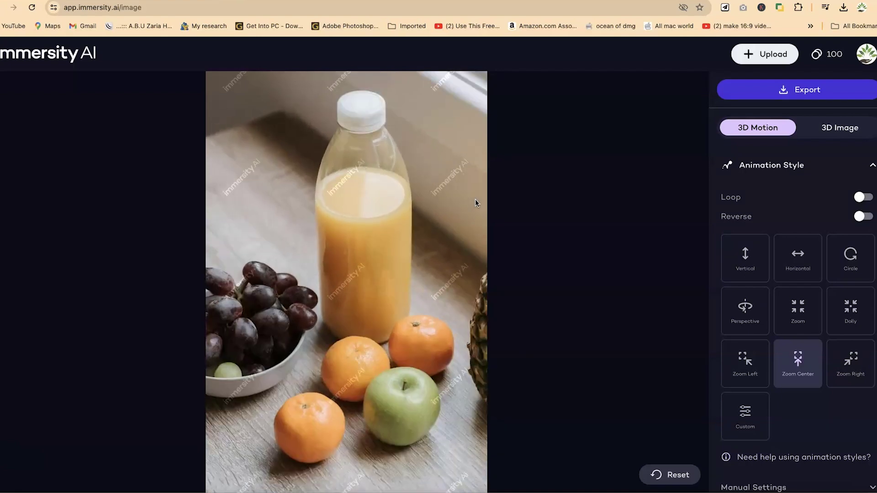
{"action": "left_click", "coordinate": [493, 205]}
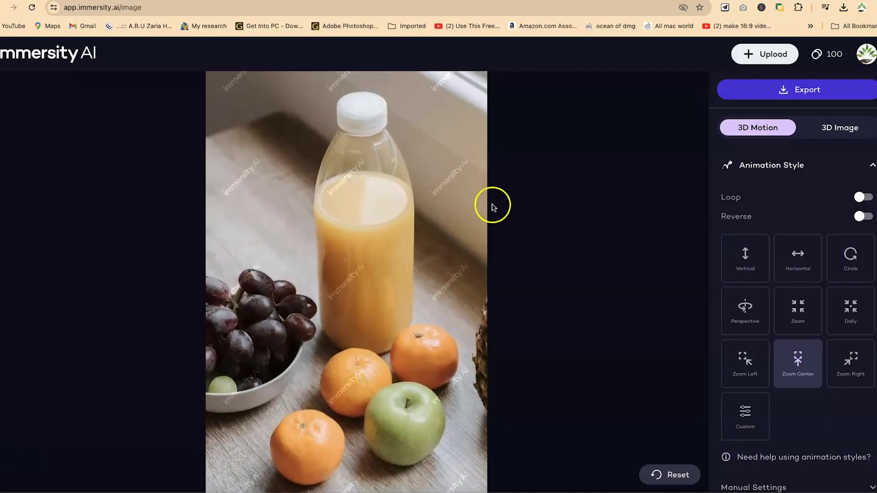